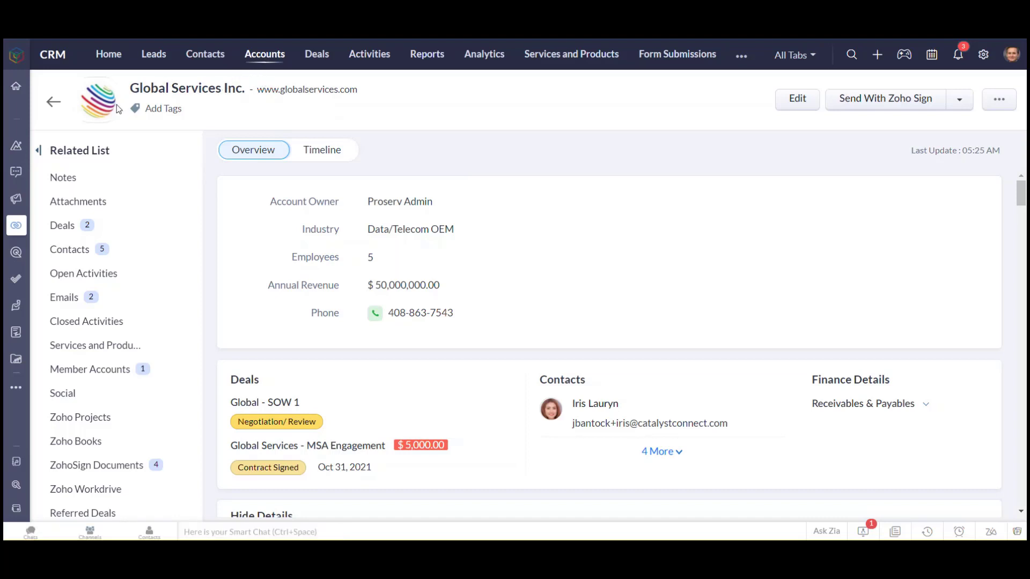
View the record of the fourth contact listed under Global Services Inc. and return to the account
mouse_move(114, 122)
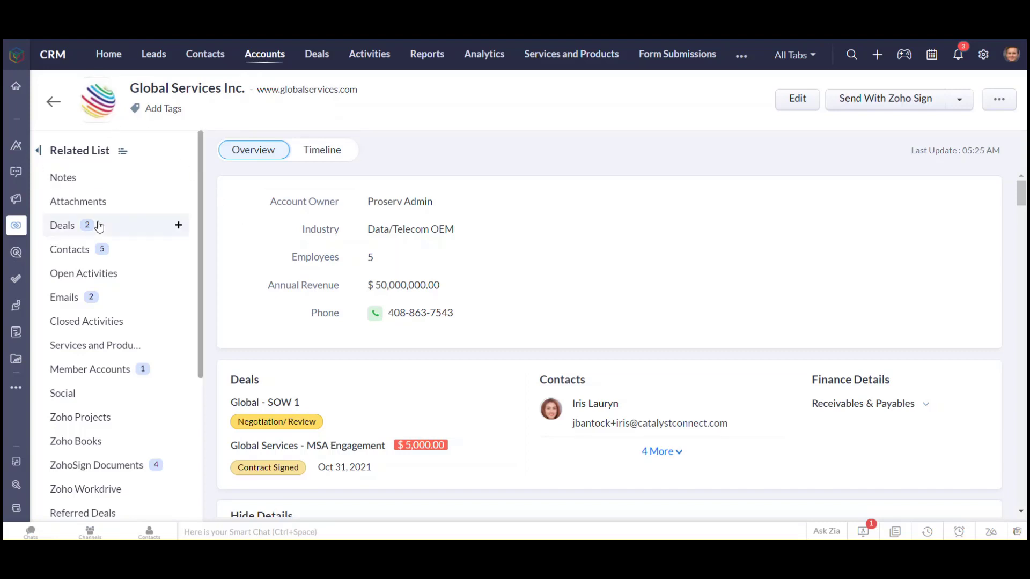
click(75, 249)
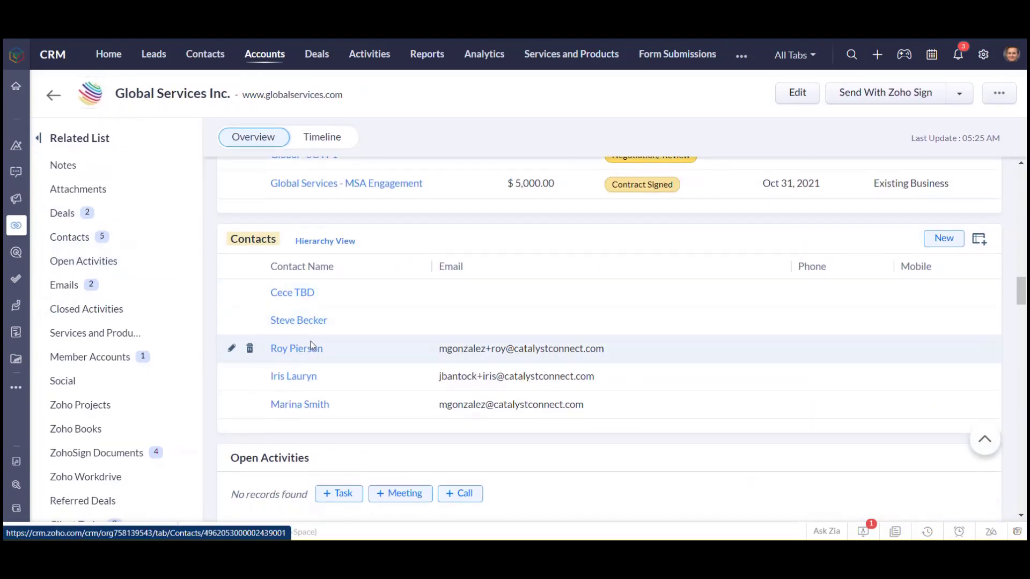
click(296, 378)
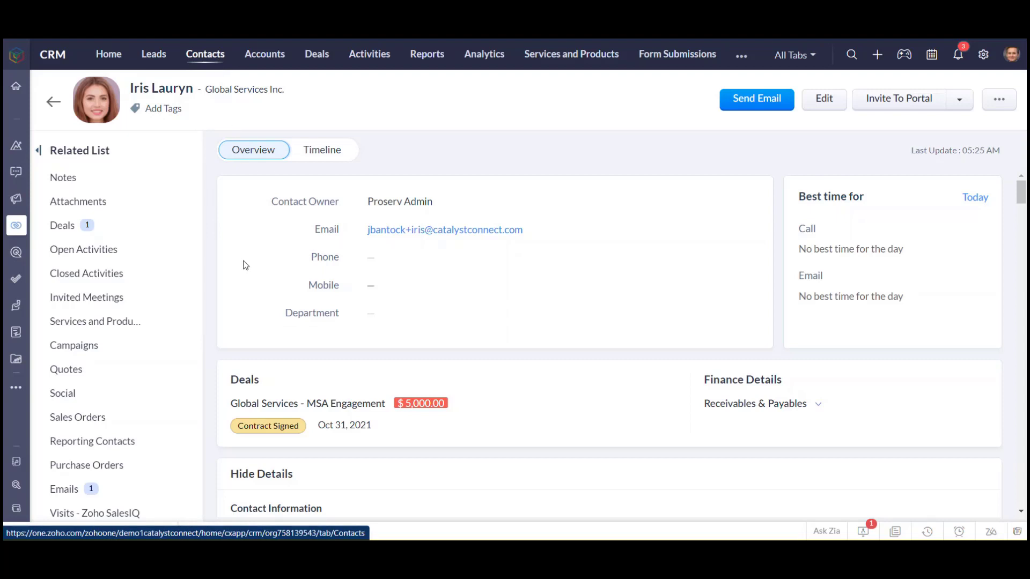
click(53, 103)
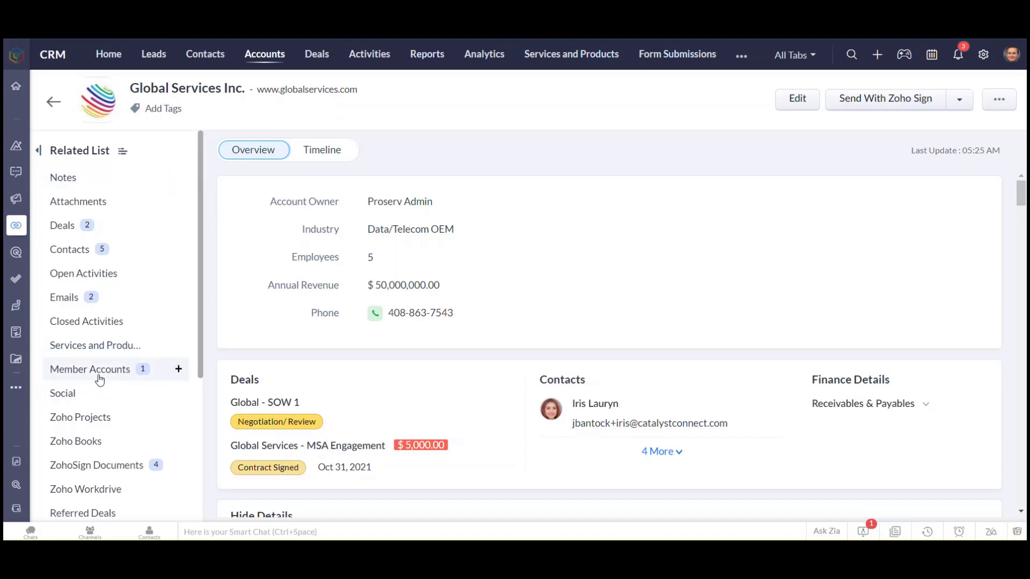
View the member account National Services Inc. and go back to the list of all contacts
click(90, 369)
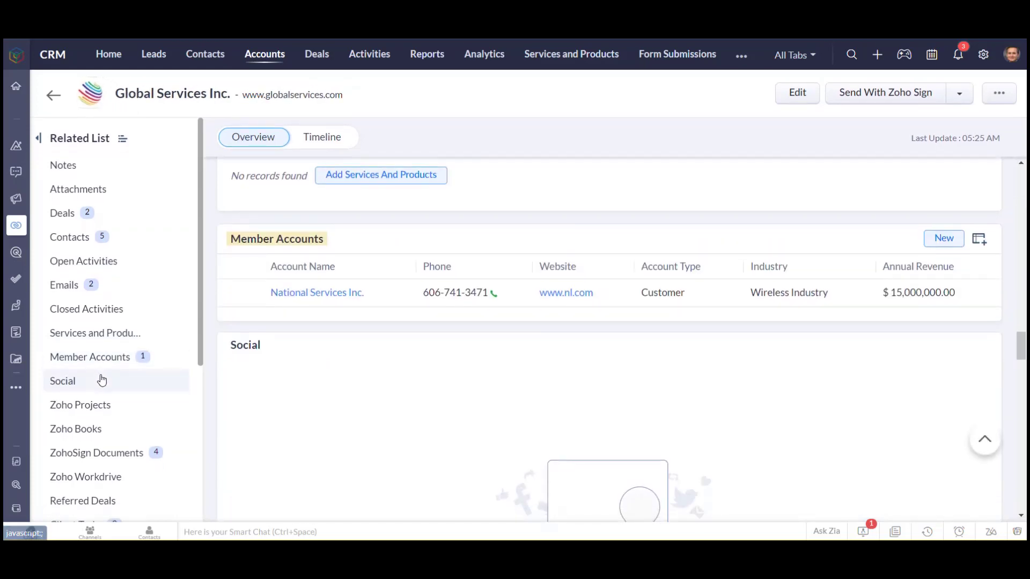
click(338, 299)
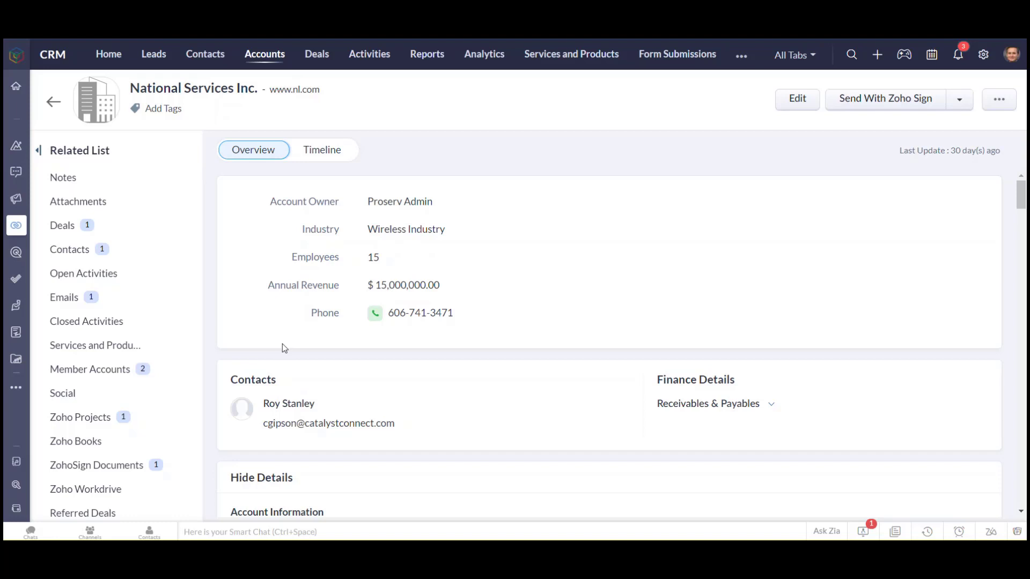
click(54, 101)
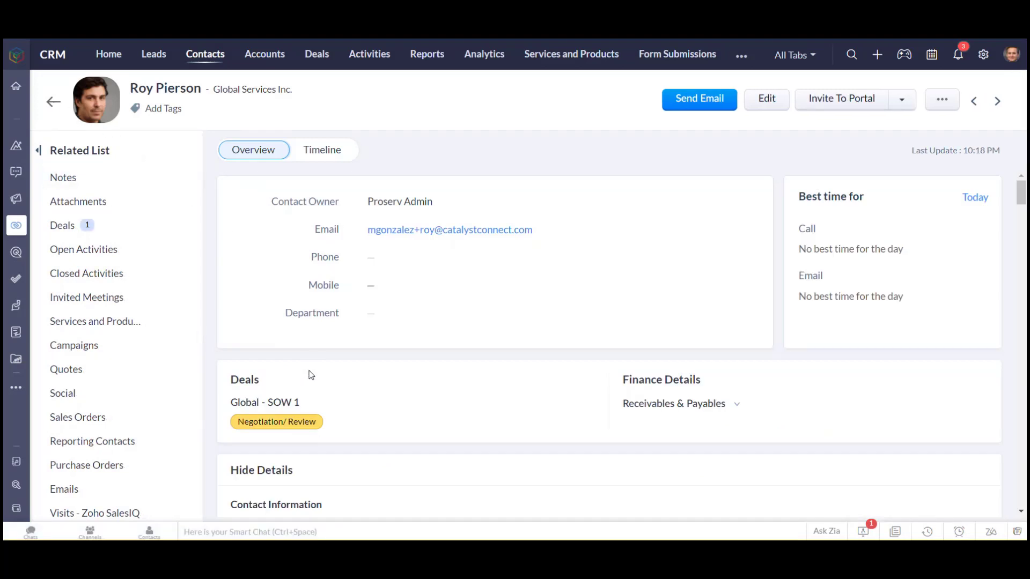
click(53, 101)
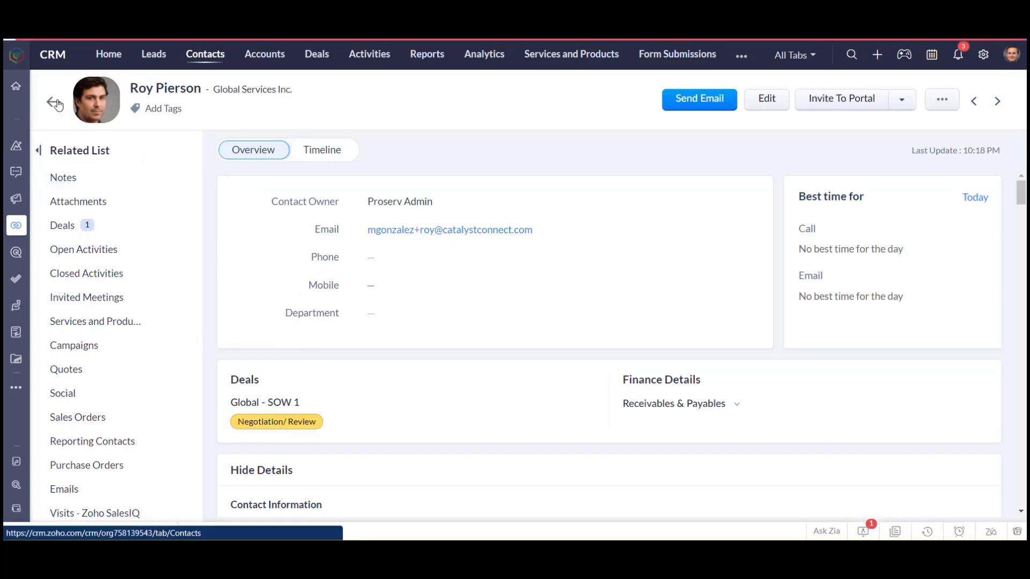
click(851, 55)
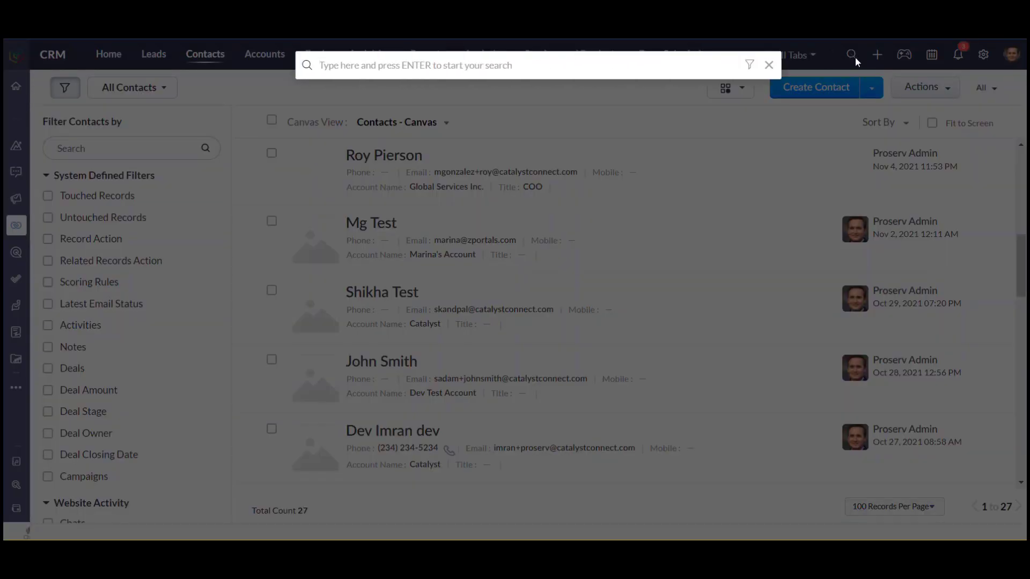
text(global)
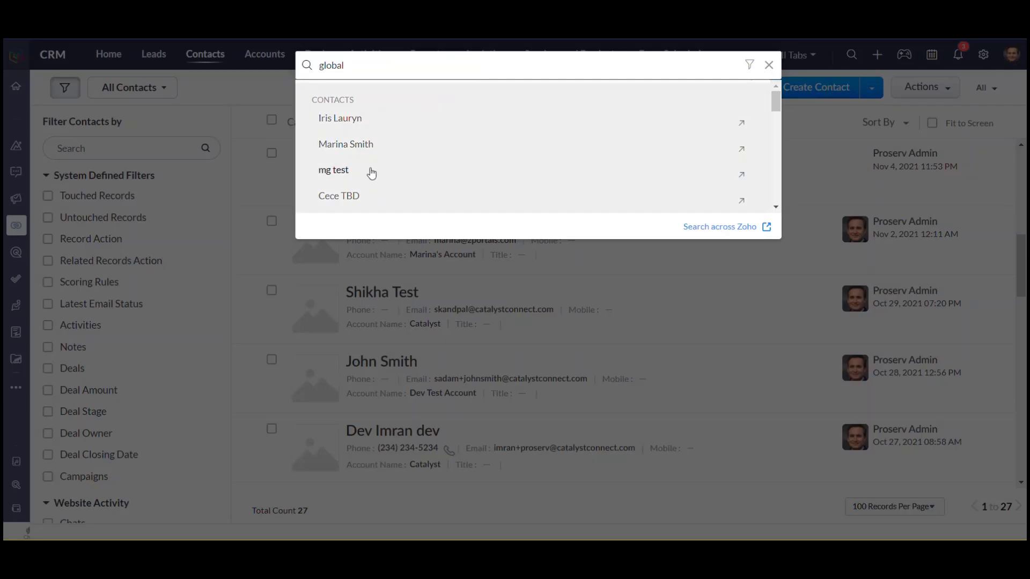
key(Return)
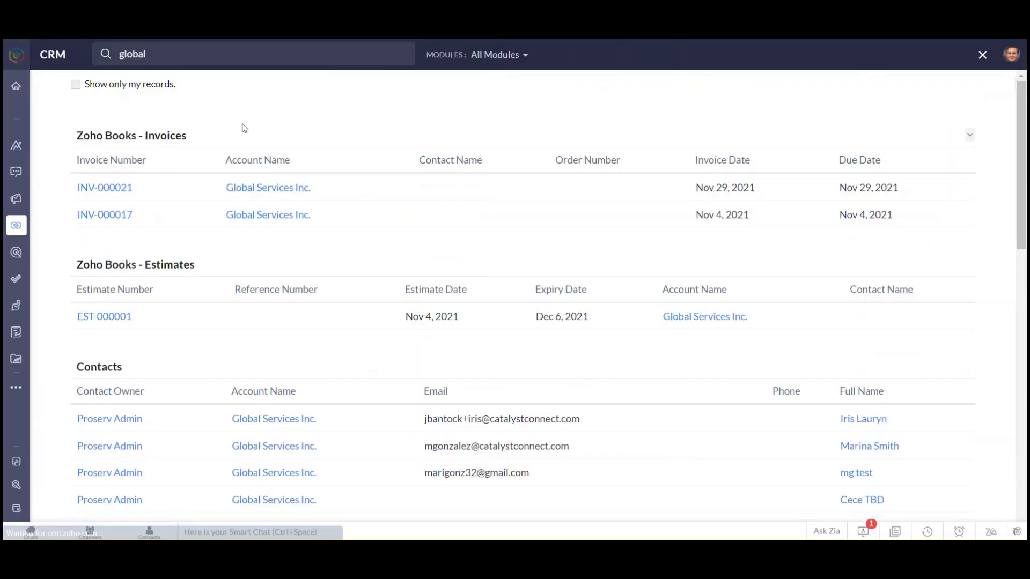
scroll(151, 388, down, 8)
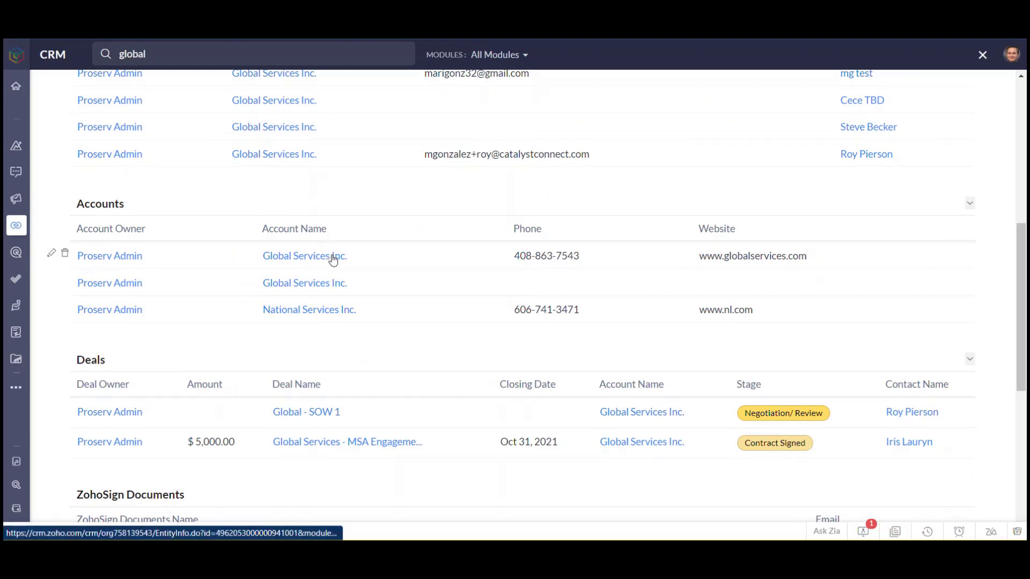
click(332, 259)
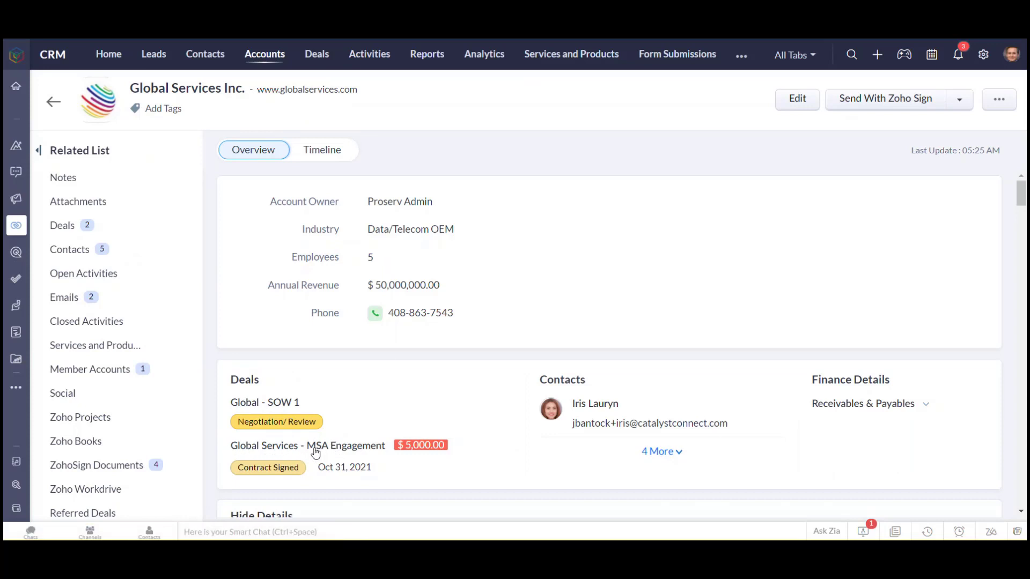
View the Global Services - MSA Engagement deal and return to the account
click(336, 454)
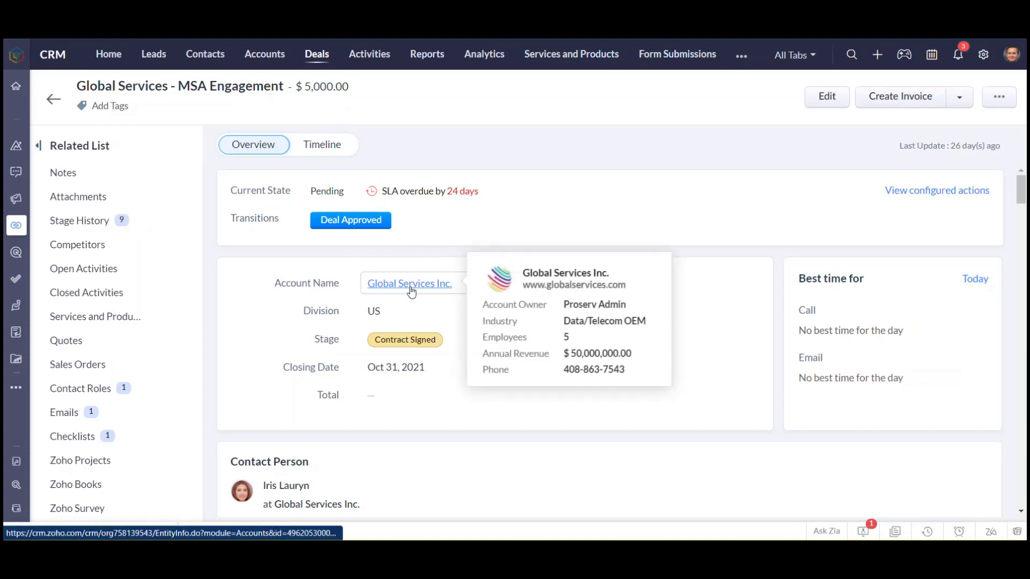
click(54, 100)
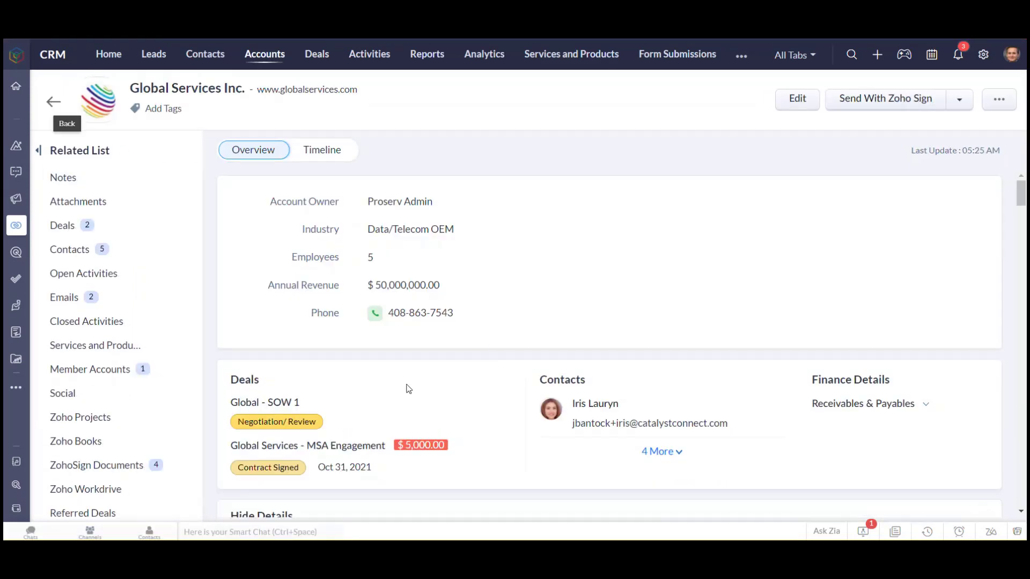
Open the account's Global - SOW 1 deal and review its contact person, deal information and description
click(285, 403)
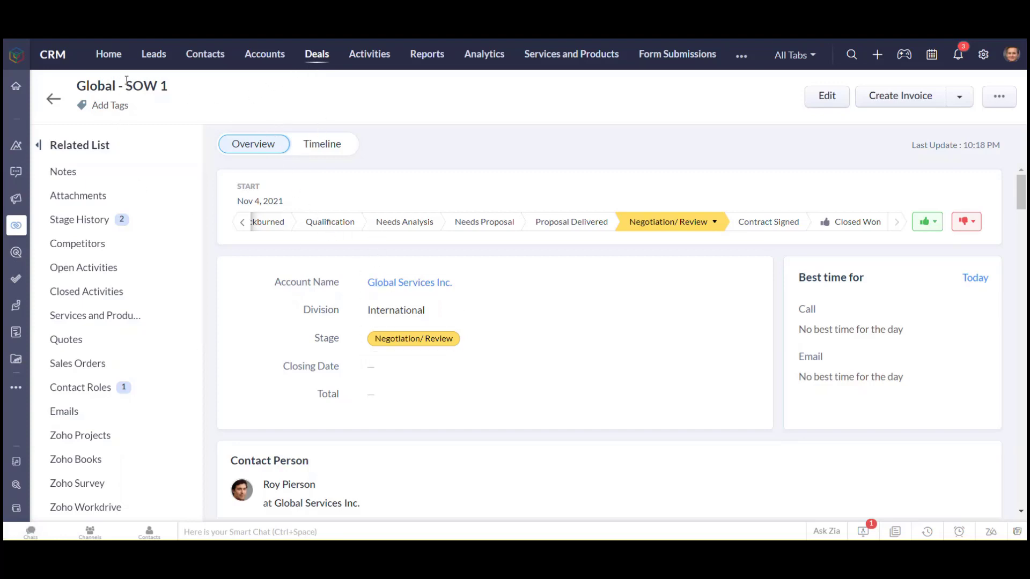
scroll(508, 361, down, 4)
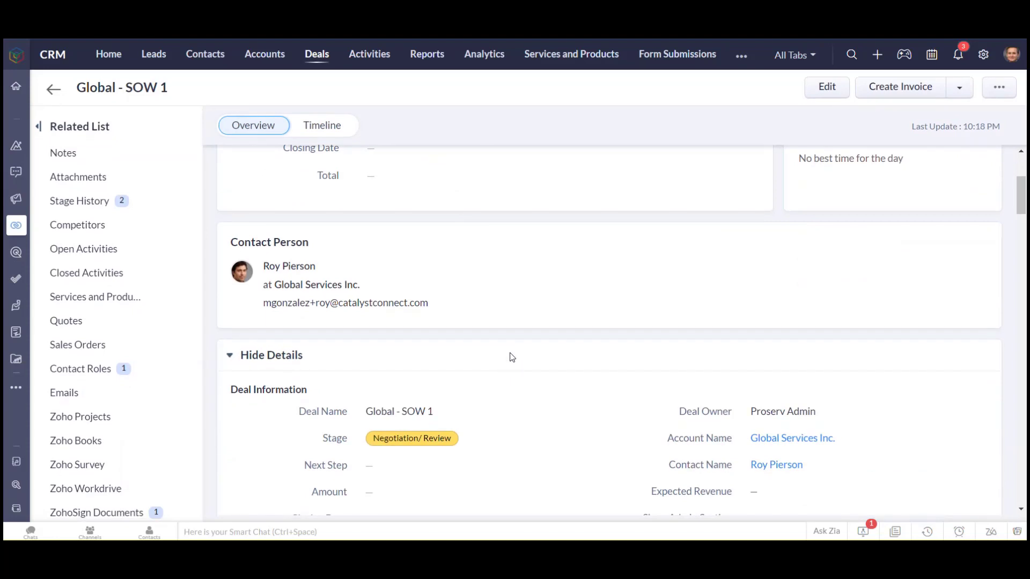
scroll(558, 331, down, 5)
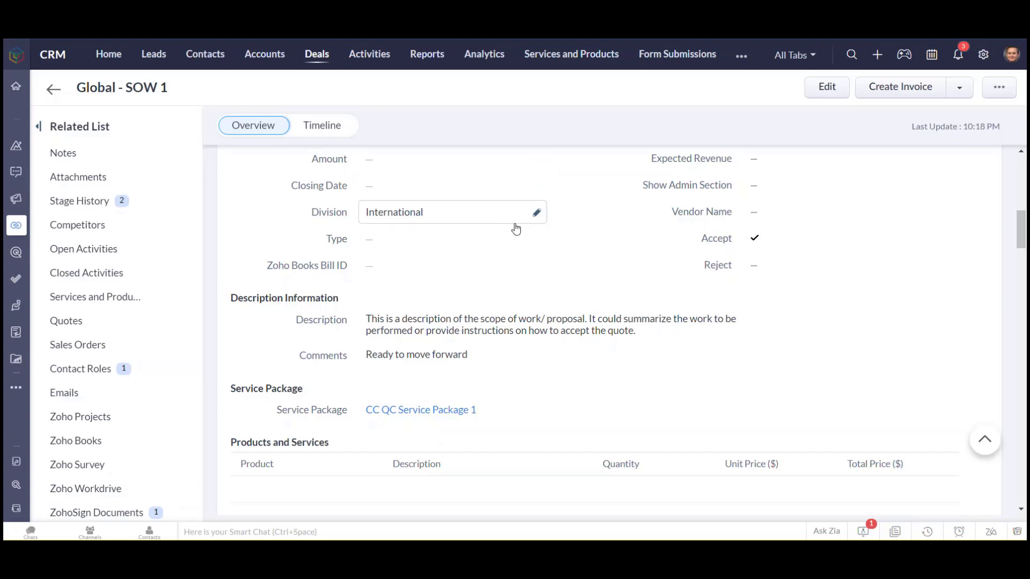
scroll(603, 240, up, 10)
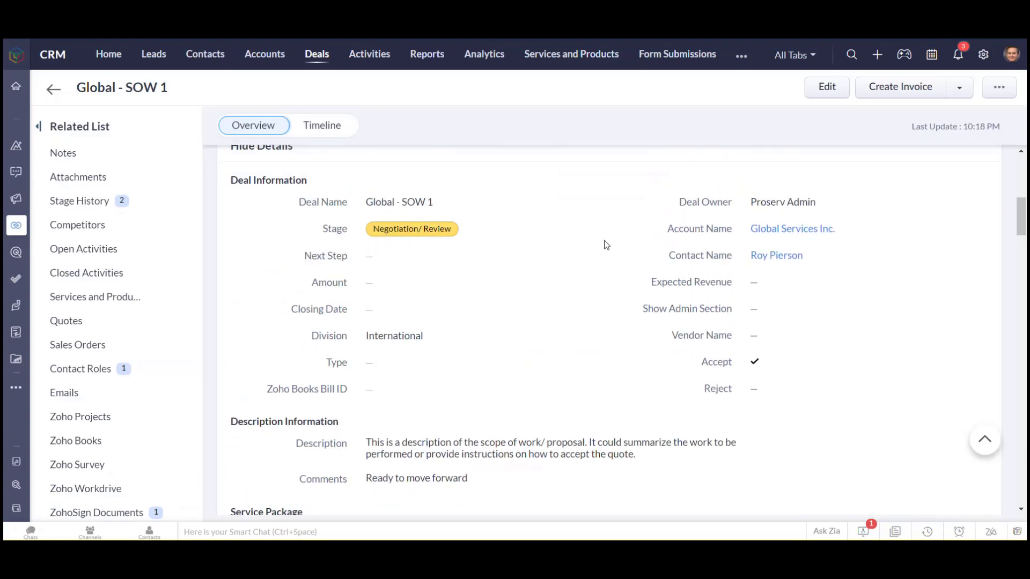
scroll(602, 242, up, 2)
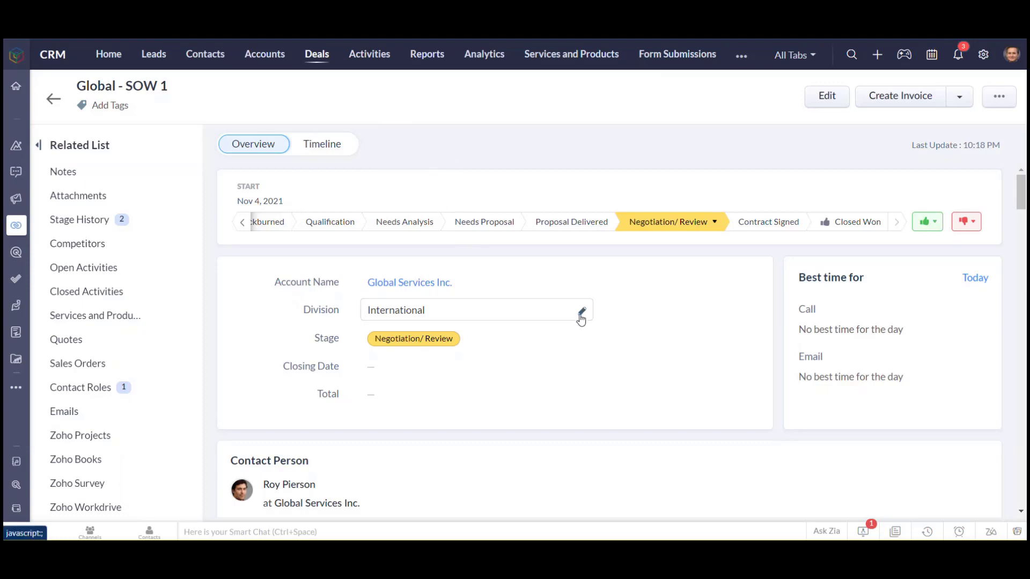
Set the deal's Amount to 5000 and its Closing Date to Dec 31, 2021
scroll(499, 374, down, 5)
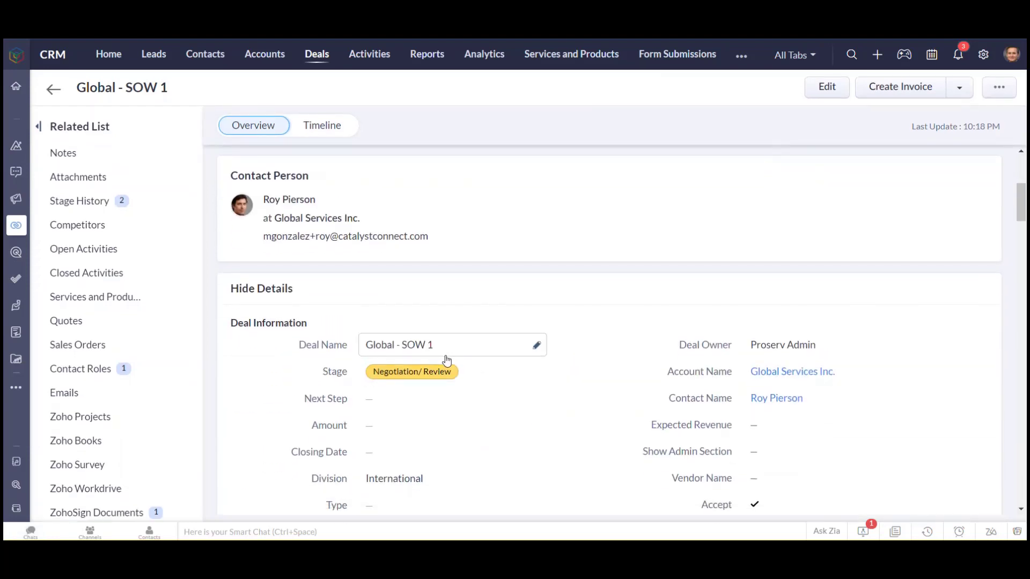
scroll(565, 416, down, 1)
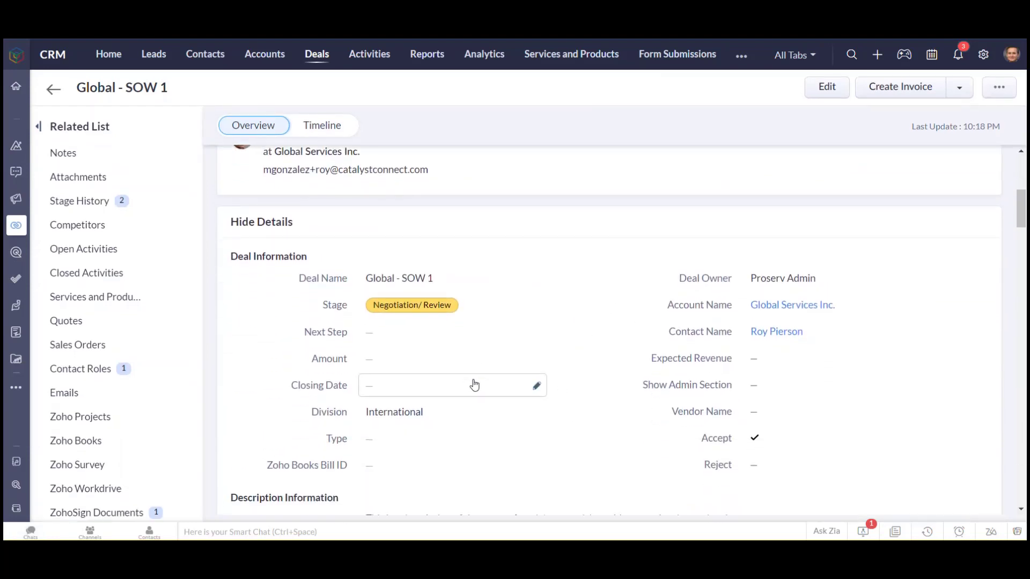
click(420, 364)
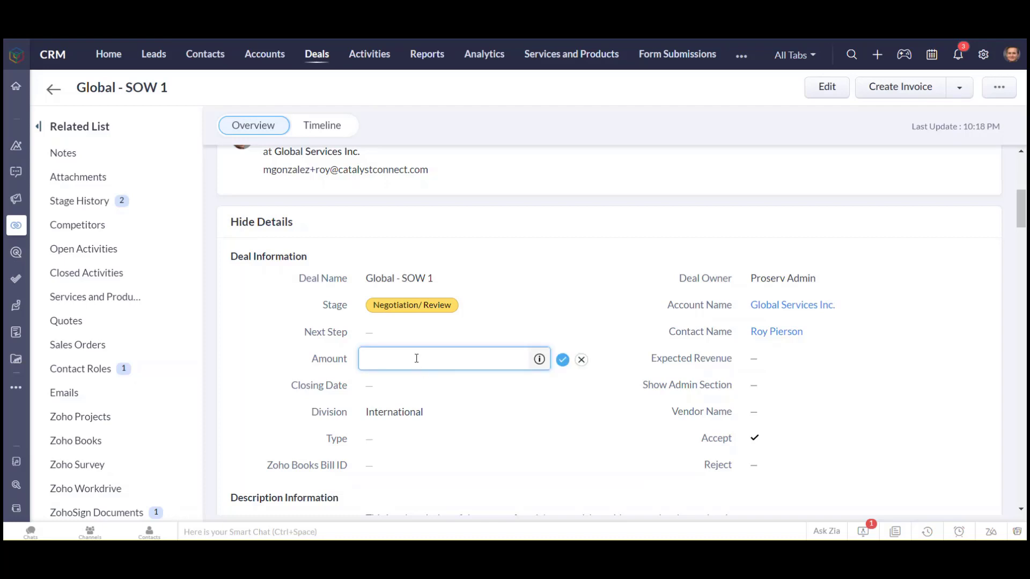
click(562, 360)
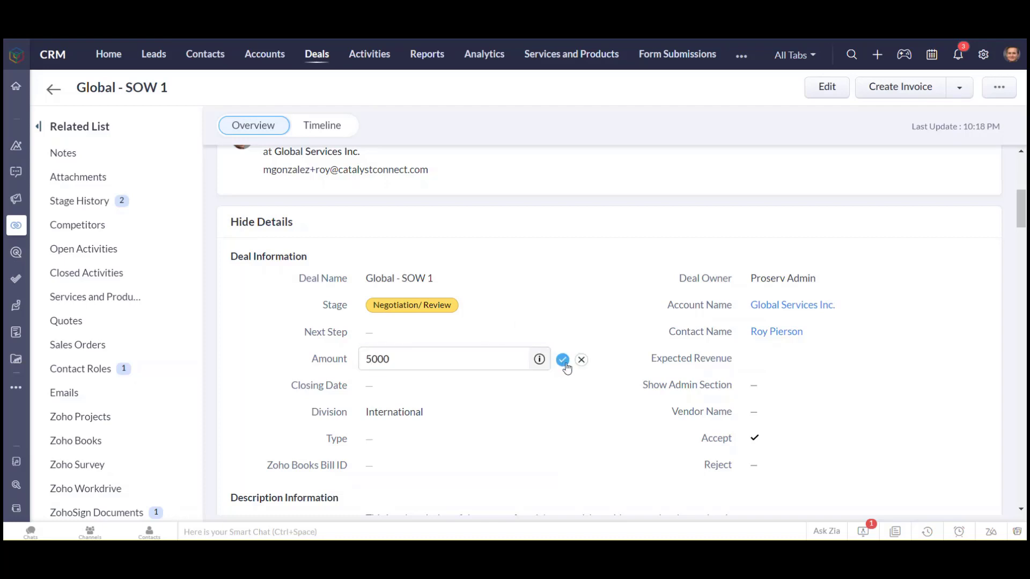
click(472, 387)
click(458, 388)
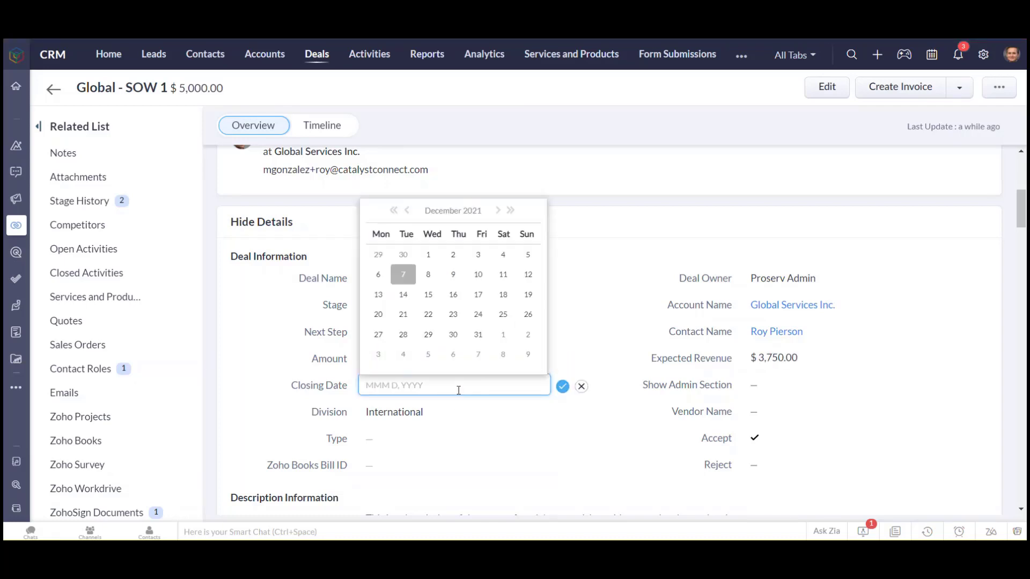
click(477, 339)
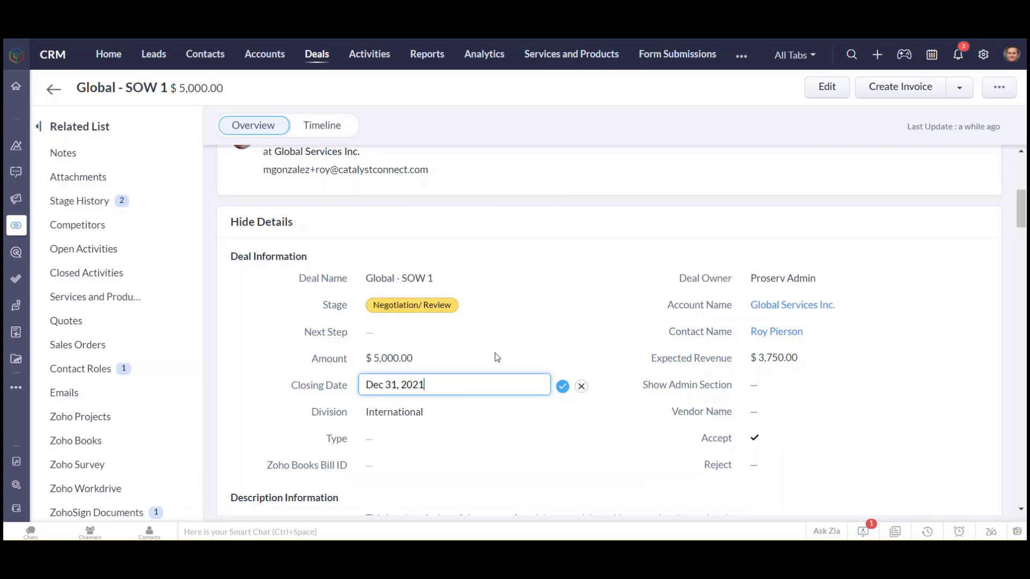
click(561, 390)
click(417, 339)
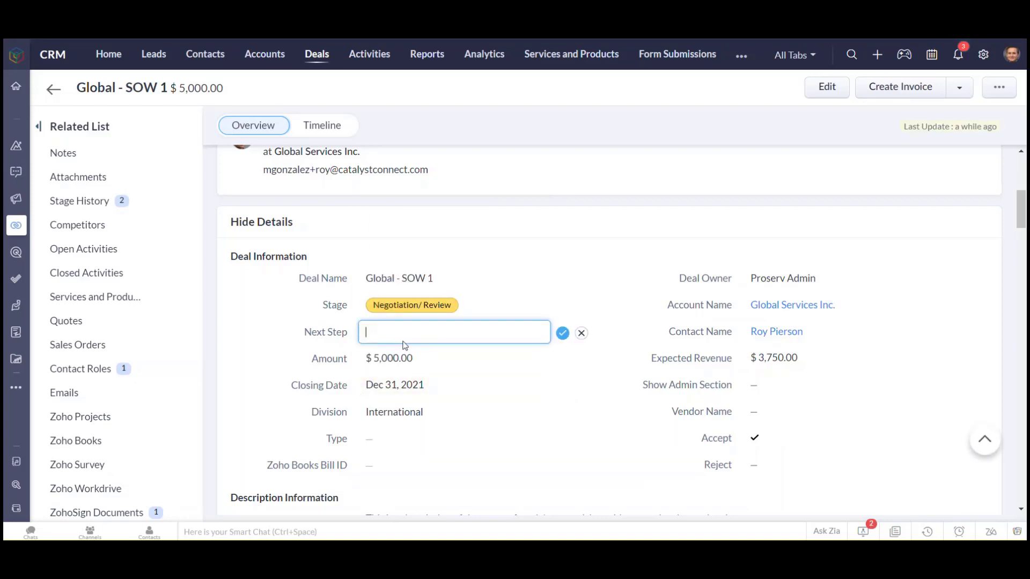
click(581, 333)
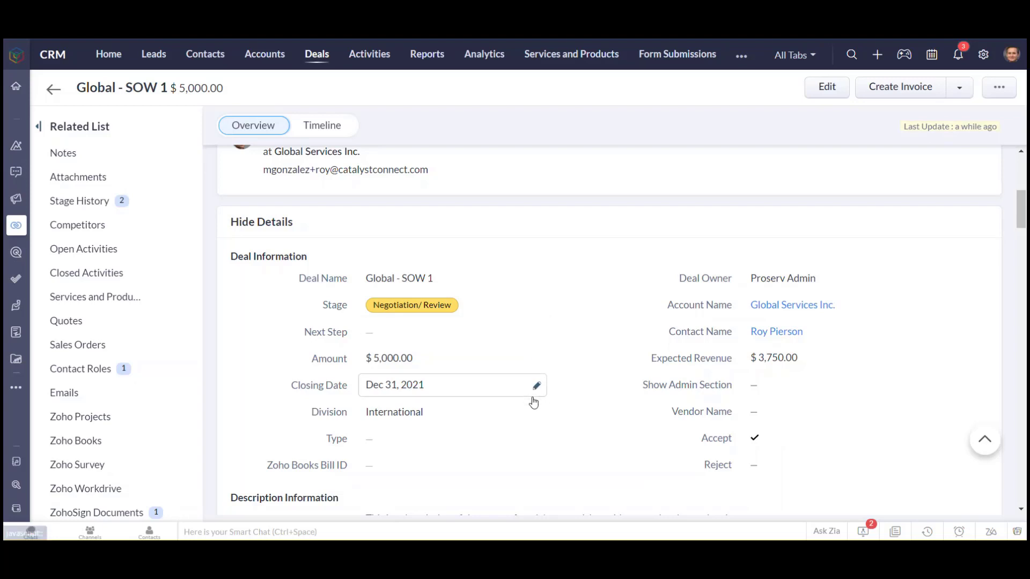
Review the deal's service package and products sections, and open the Global - SOW 1 deal for editing
scroll(690, 386, down, 4)
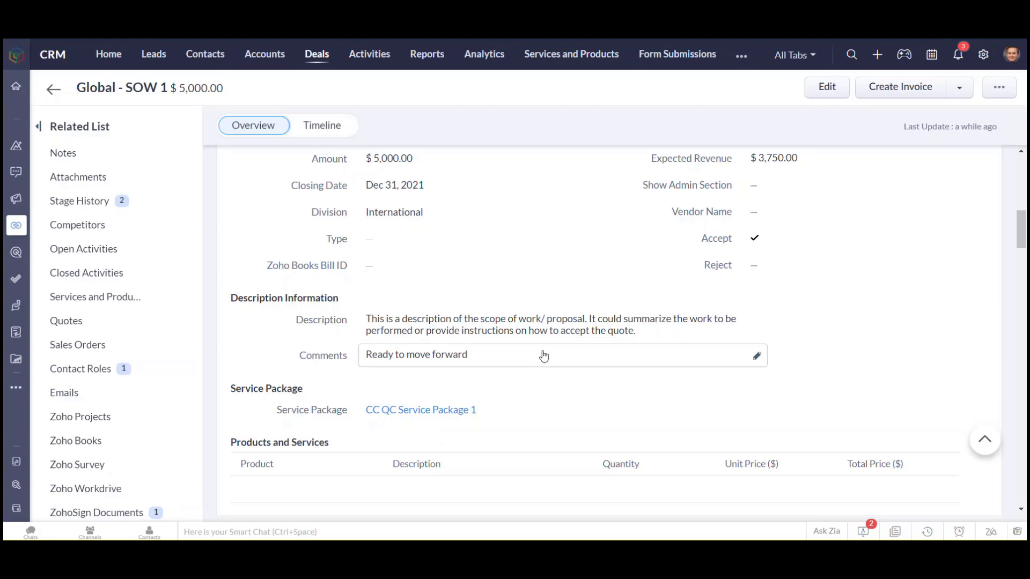
scroll(543, 354, down, 3)
scroll(558, 370, down, 3)
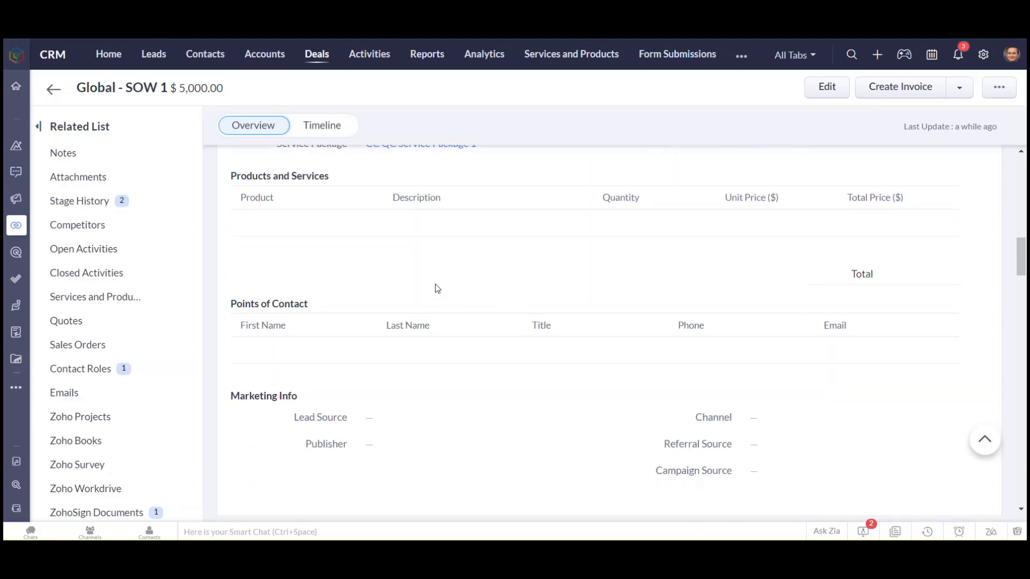
scroll(448, 279, up, 1)
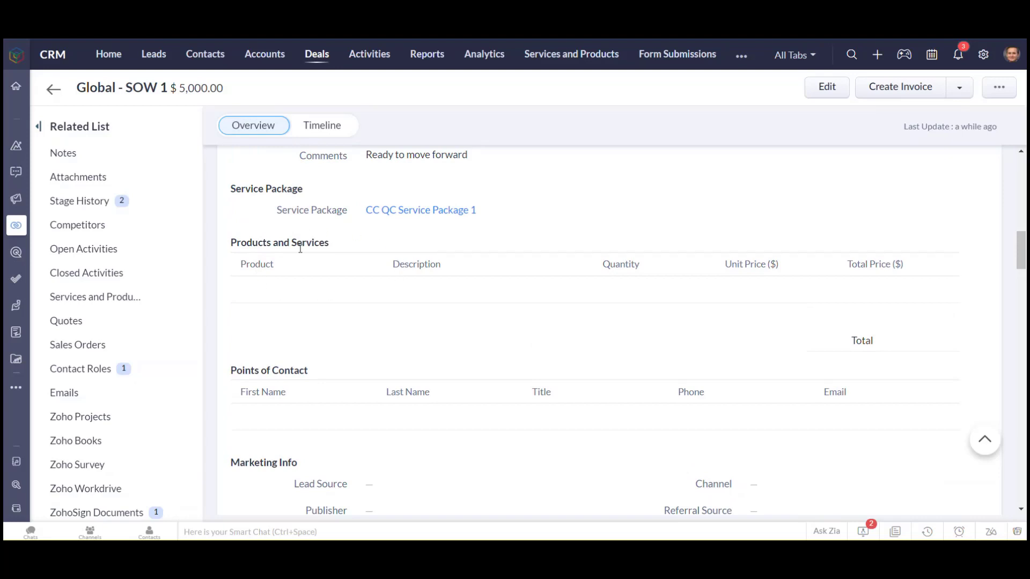
click(828, 88)
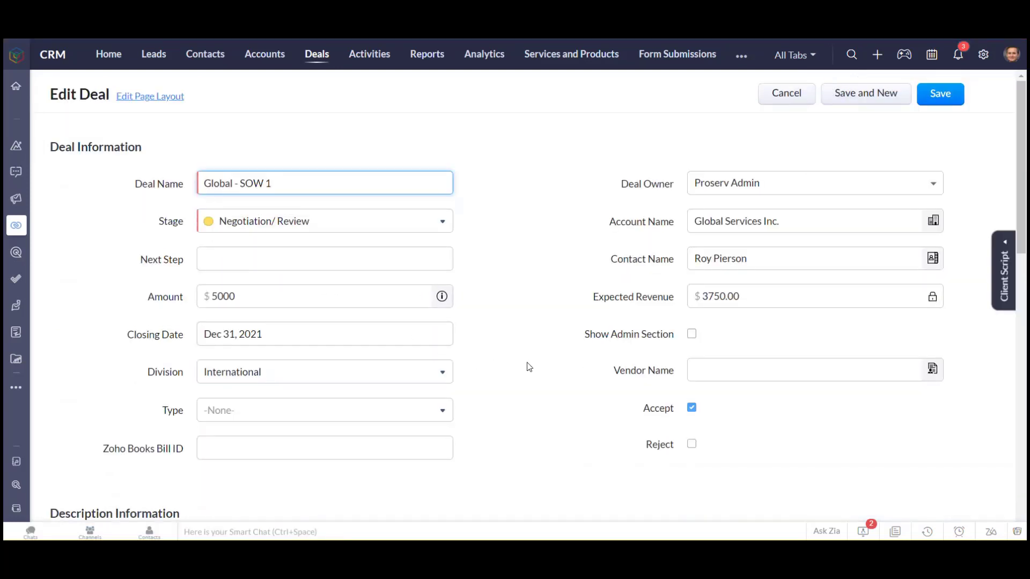
Add dev test product 2 and CC QC Service Package 1 as two rows in the deal's Products and Services table
scroll(529, 367, down, 6)
scroll(168, 405, down, 2)
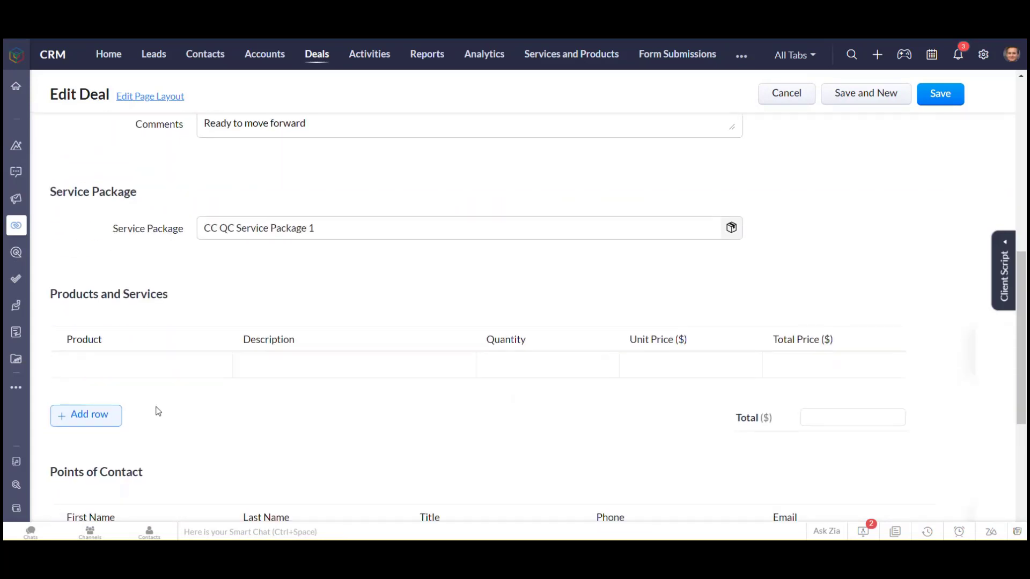
mouse_move(128, 366)
click(90, 416)
mouse_move(138, 356)
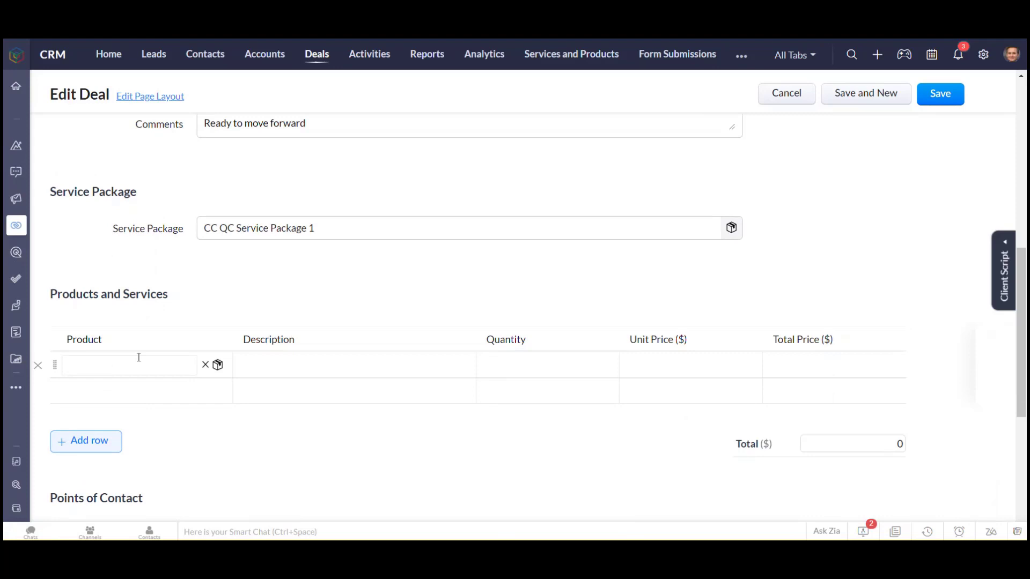
click(185, 365)
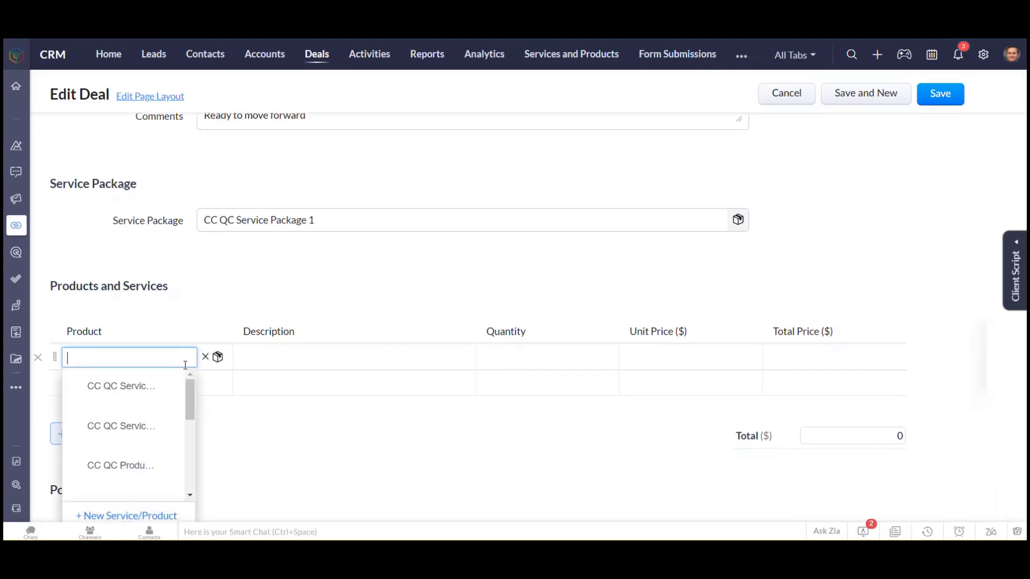
scroll(128, 425, down, 2)
click(124, 418)
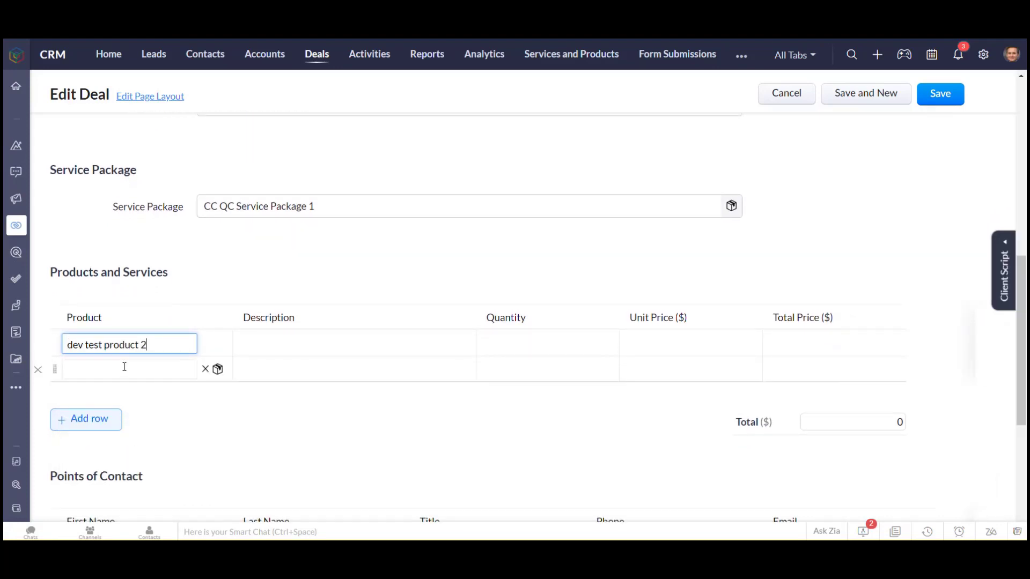
click(124, 371)
click(125, 414)
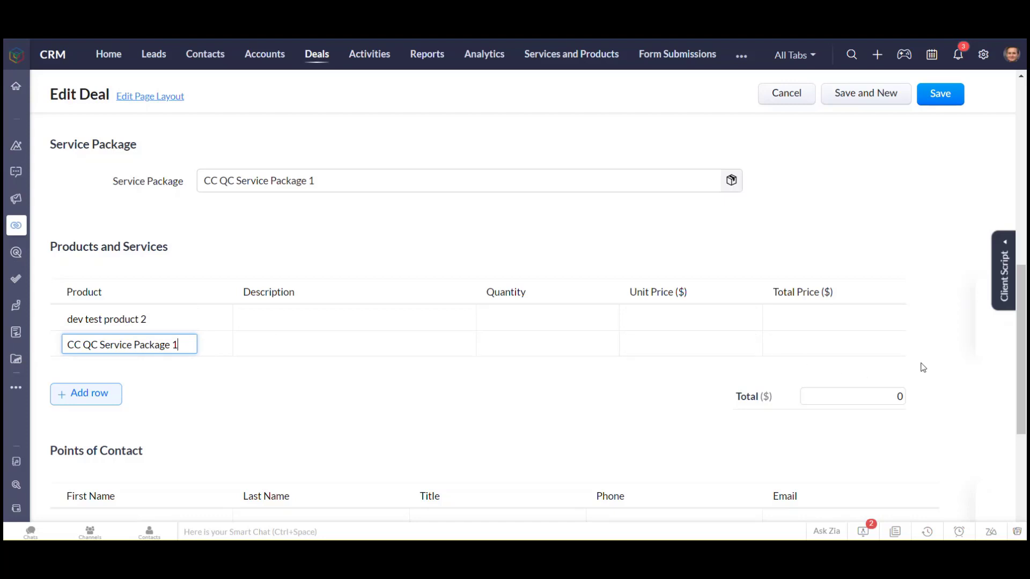
Change the deal's Service Package to CC QC Service Package 2 and save the deal
scroll(370, 381, up, 3)
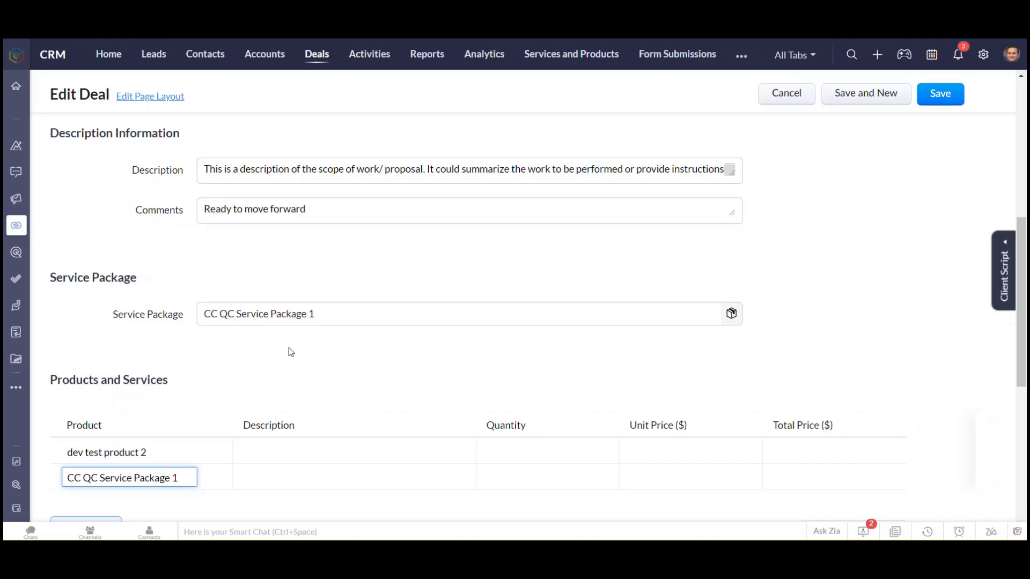
click(366, 318)
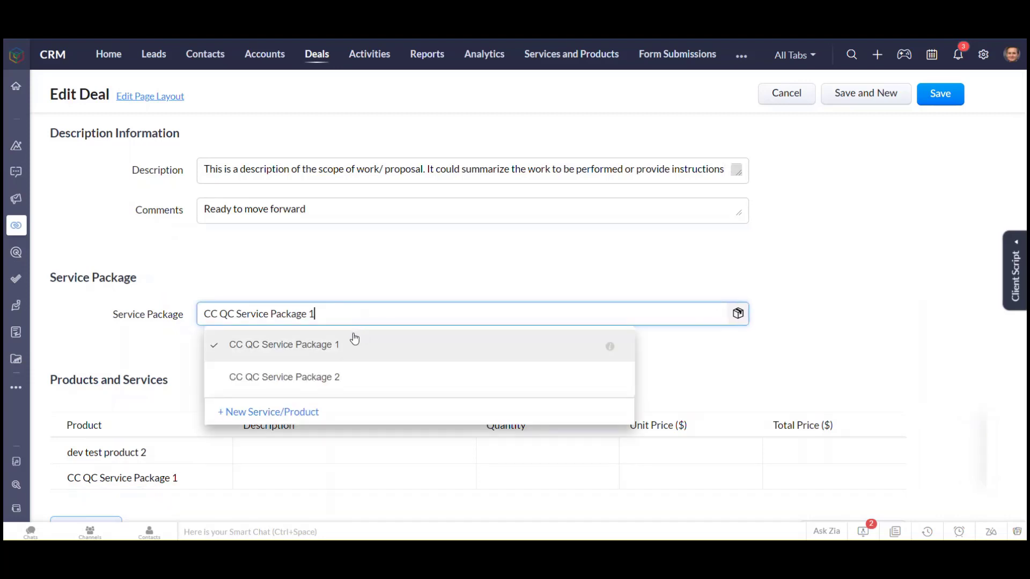
click(317, 388)
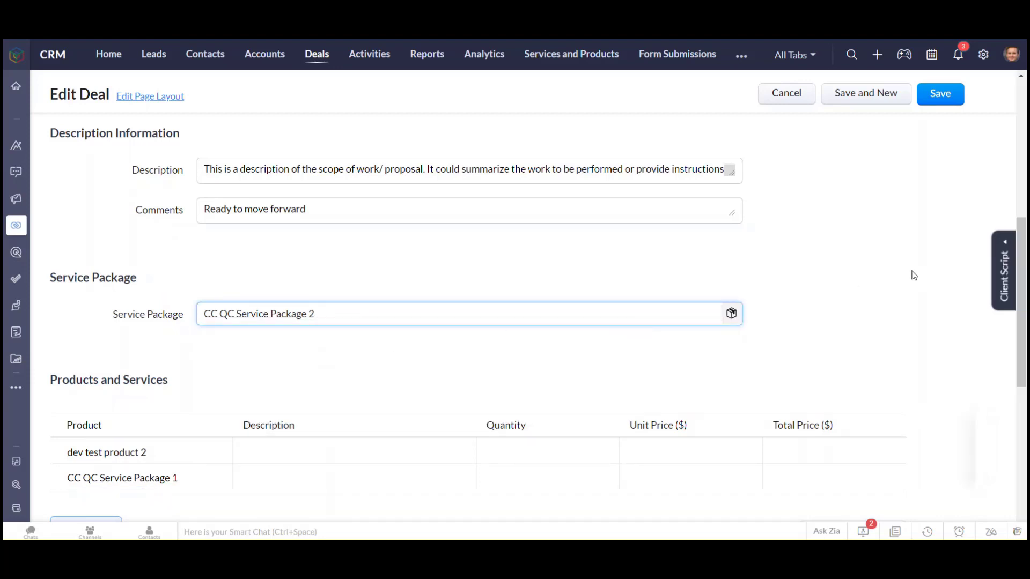
click(942, 98)
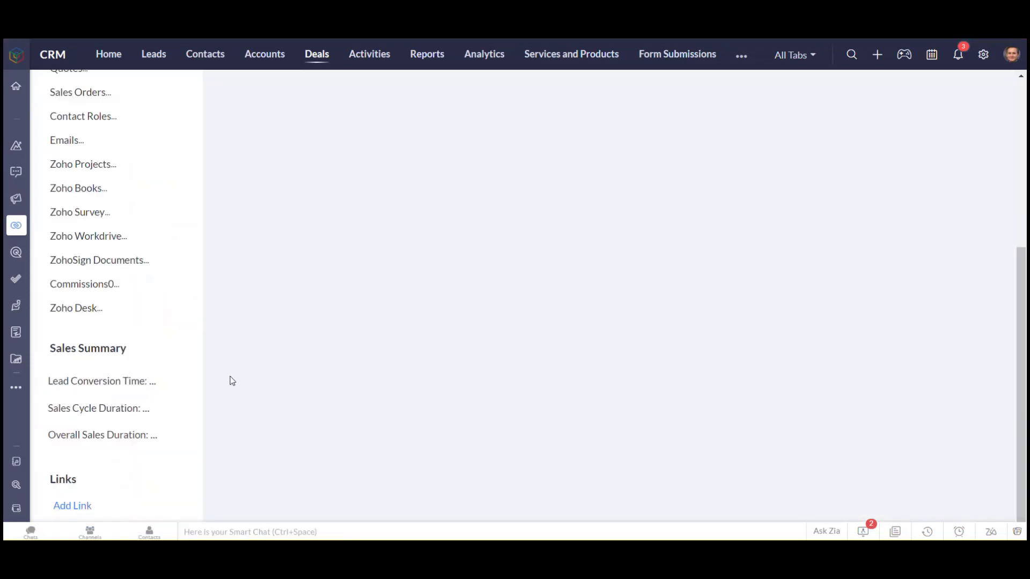
Check the saved deal's details and start a mail merge from it with the Service Agreement Deal.docx template
scroll(488, 405, down, 12)
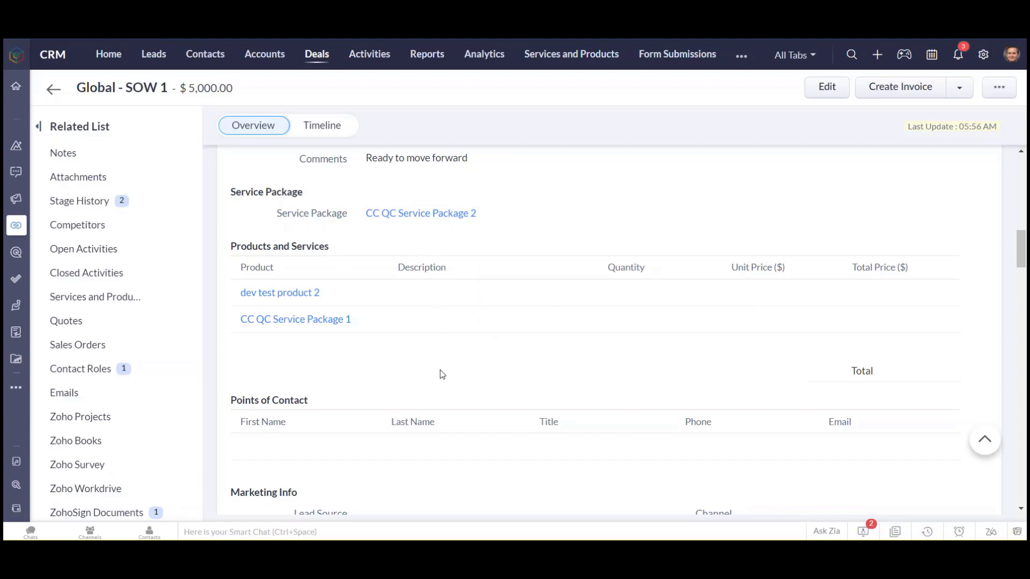
scroll(440, 375, down, 2)
scroll(391, 320, up, 4)
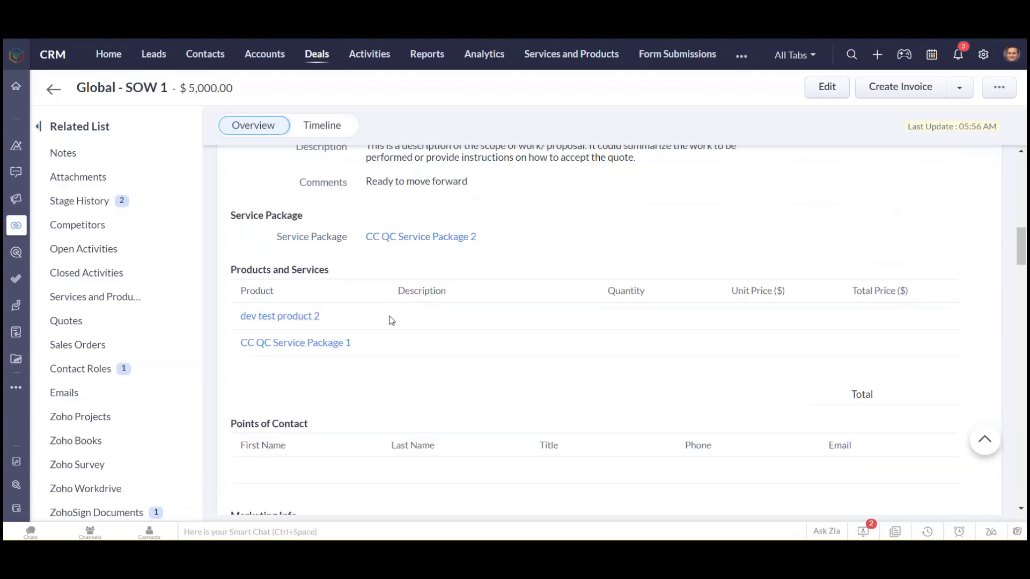
scroll(595, 339, up, 1)
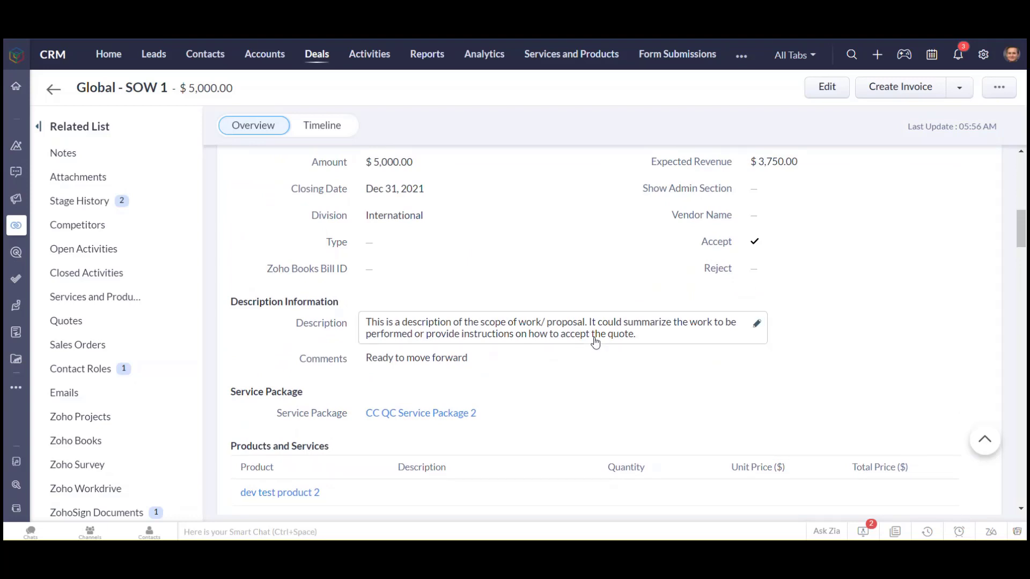
scroll(607, 285, up, 4)
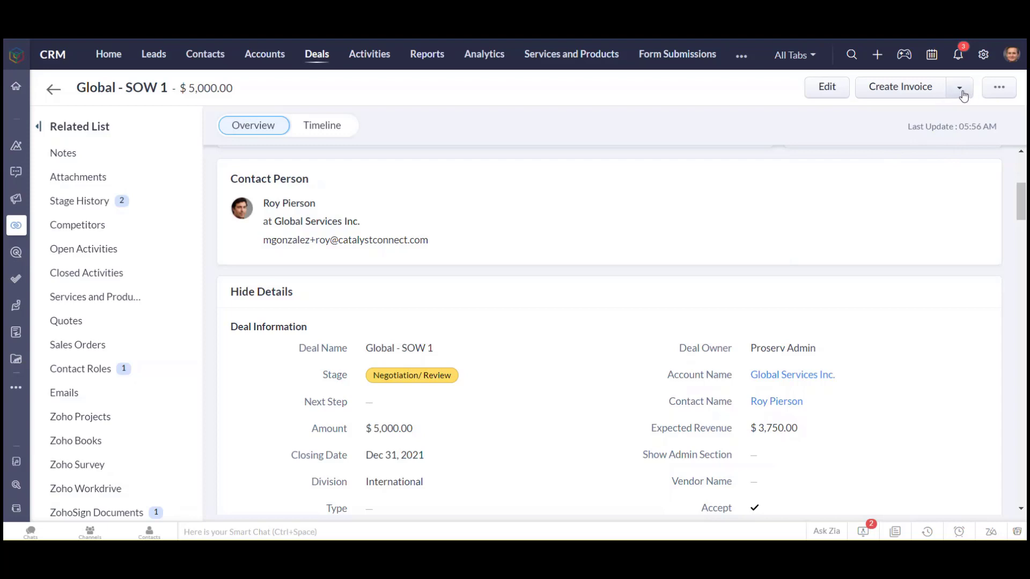
click(999, 92)
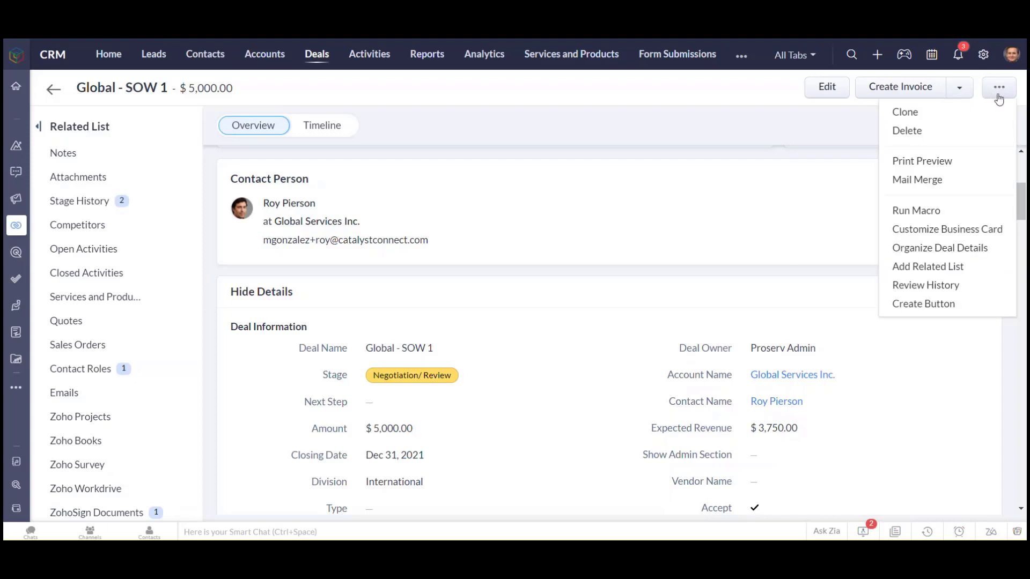
click(933, 183)
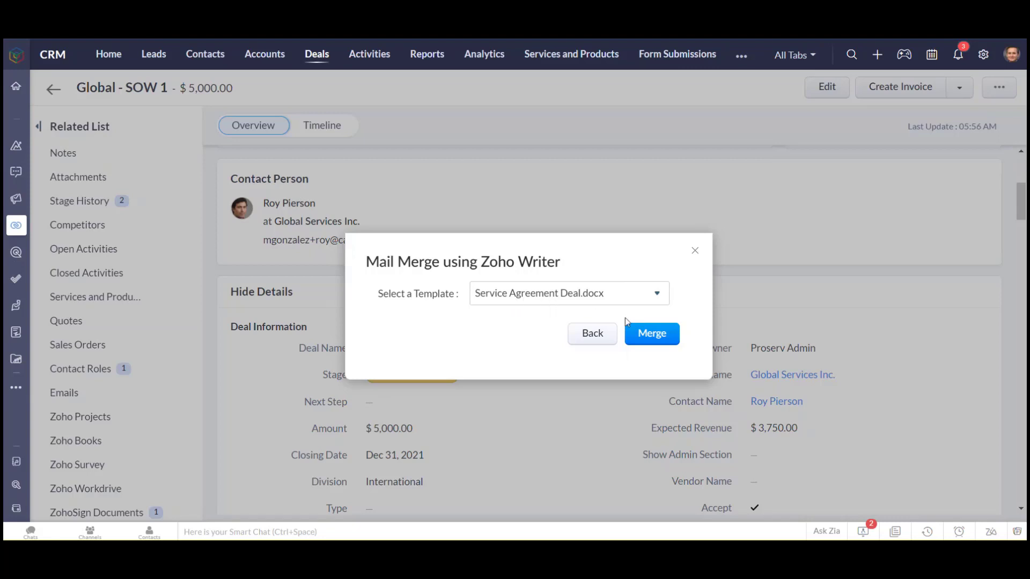
click(597, 299)
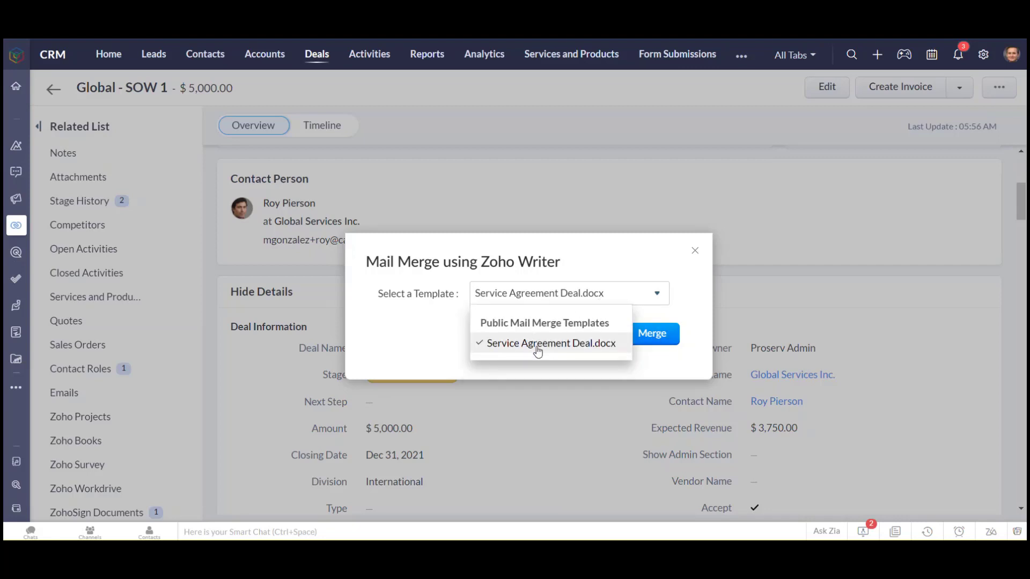
click(538, 346)
click(652, 333)
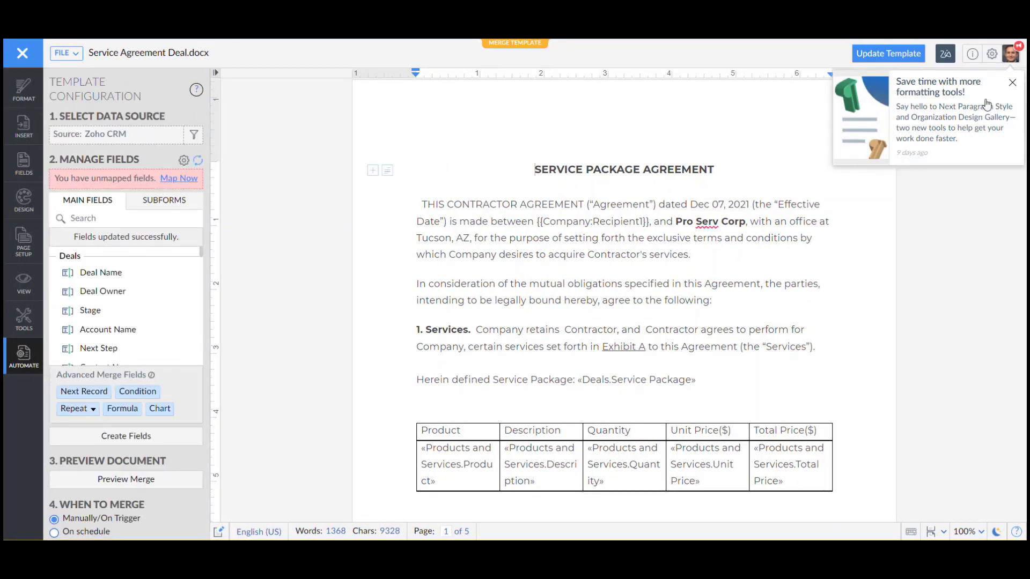
Dismiss the formatting tools notification and run the merge as a new document
click(1013, 82)
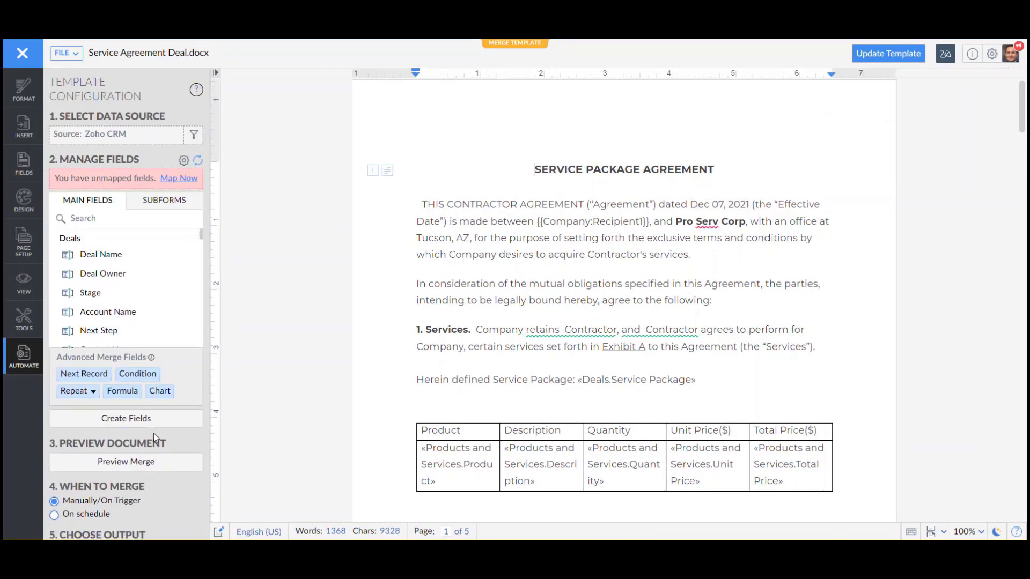
scroll(156, 439, down, 4)
click(123, 505)
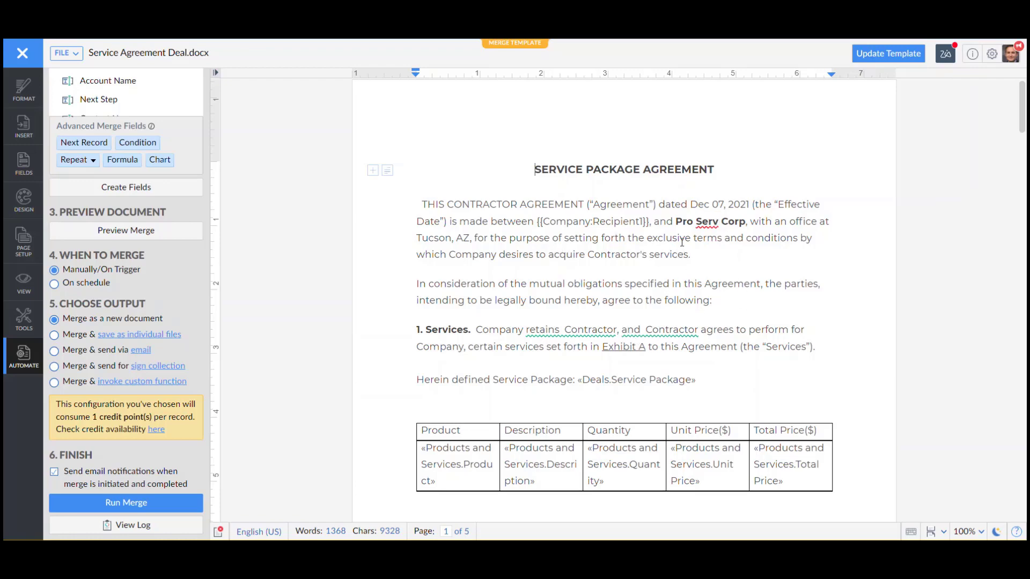
scroll(605, 371, down, 3)
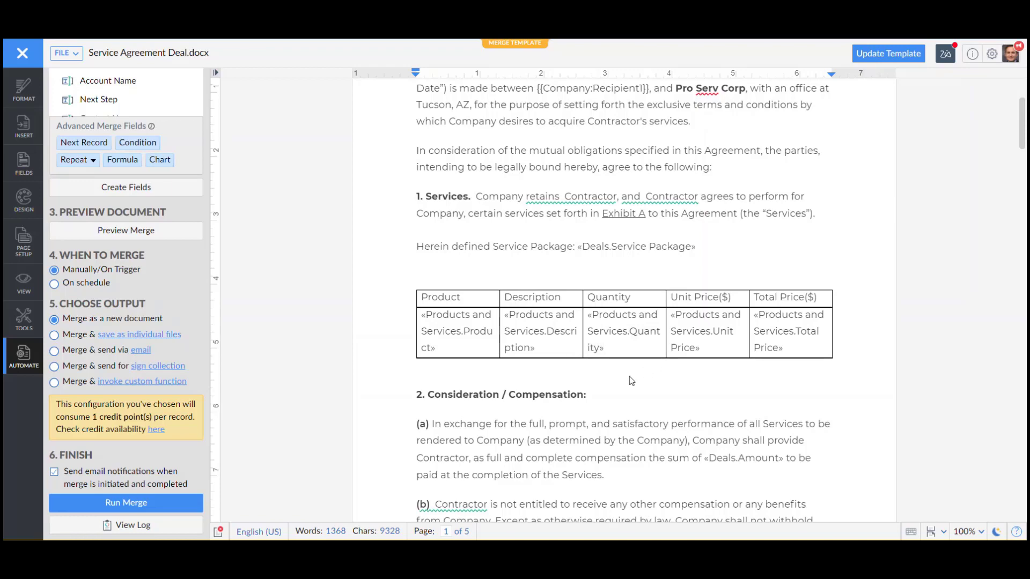
scroll(622, 384, down, 5)
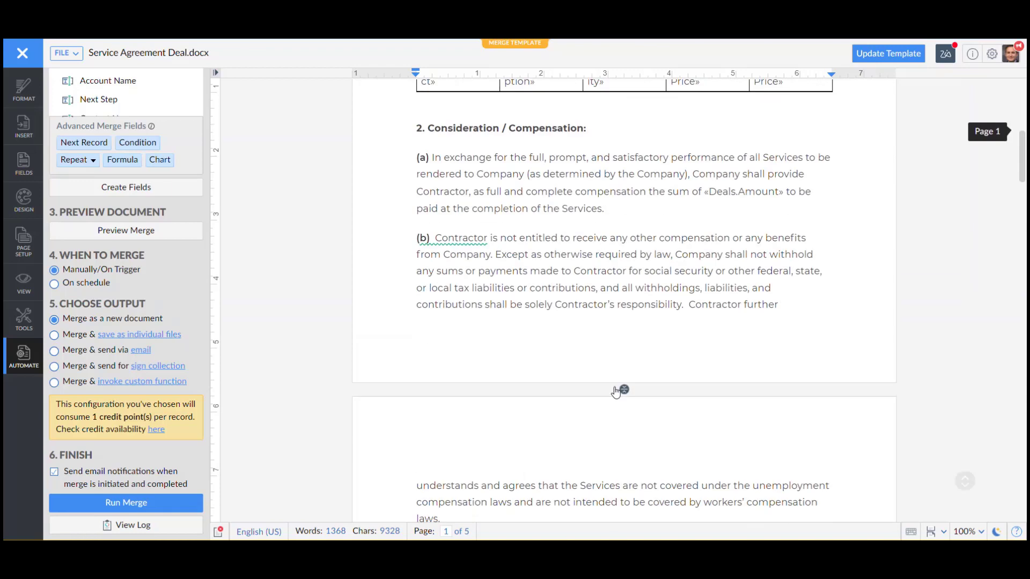
click(128, 504)
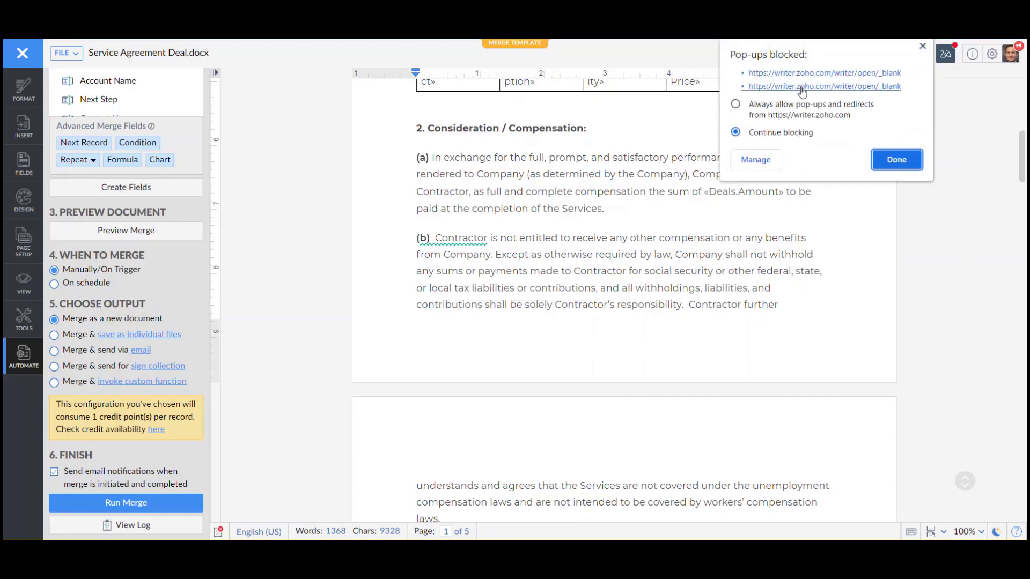
click(737, 107)
click(789, 86)
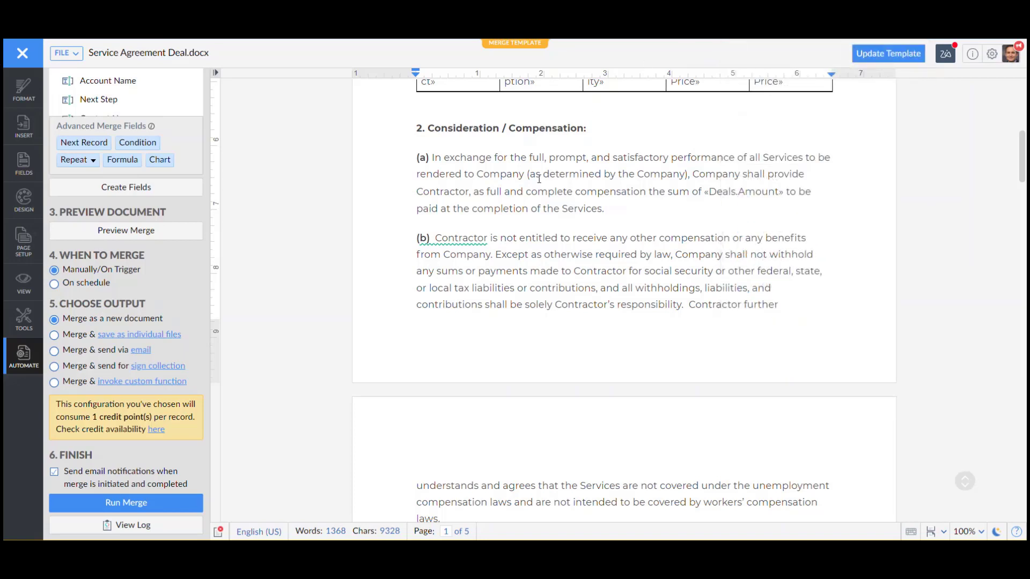
click(172, 503)
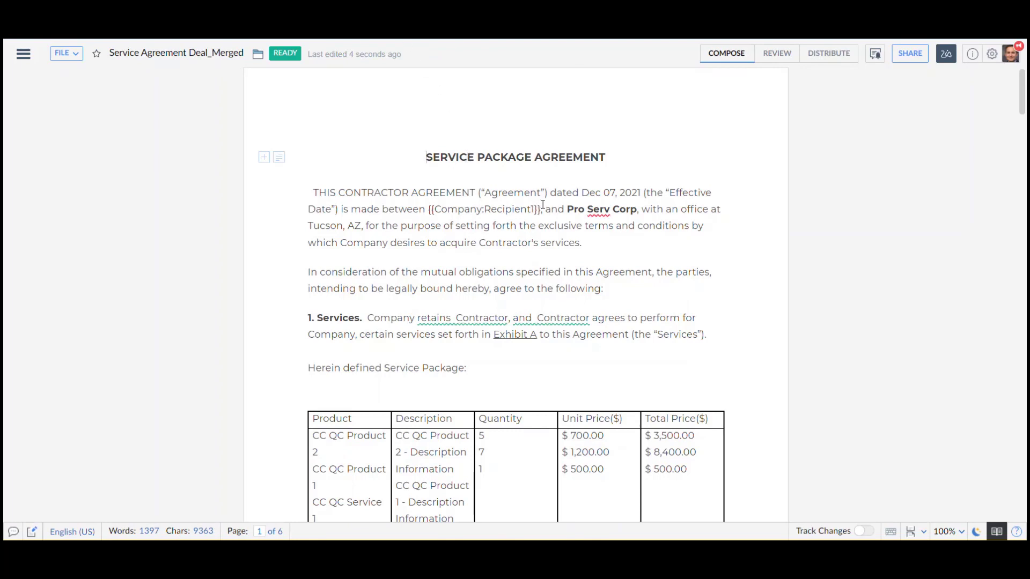
Examine the merged agreement's product table, compensation clause and closing signature table
scroll(464, 191, down, 5)
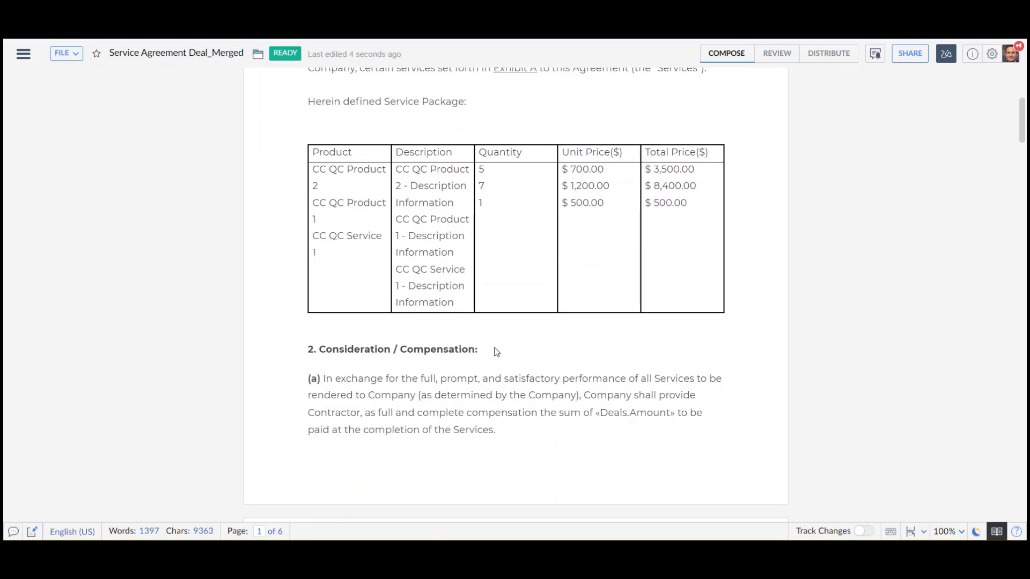
scroll(497, 352, down, 20)
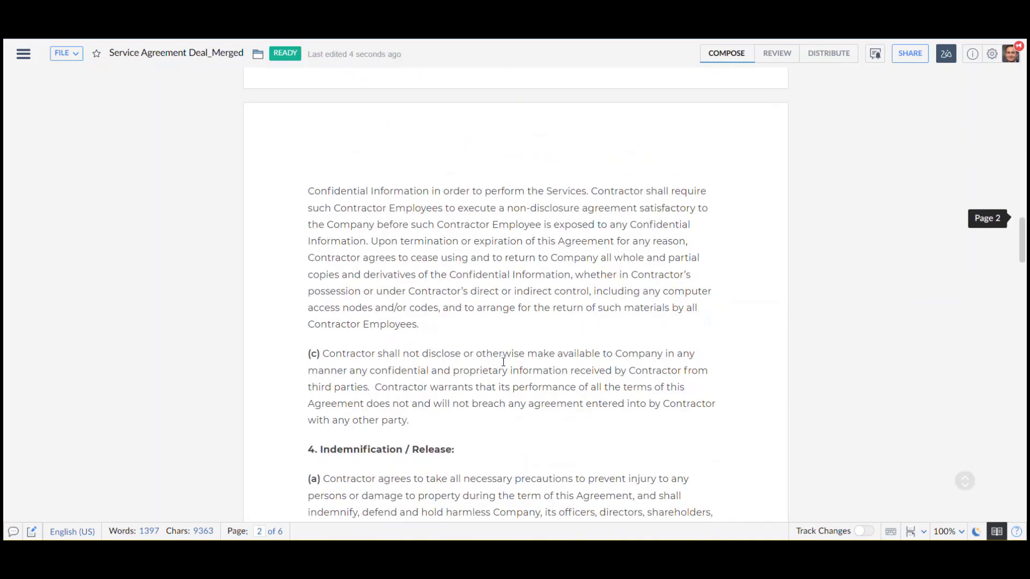
scroll(504, 362, down, 20)
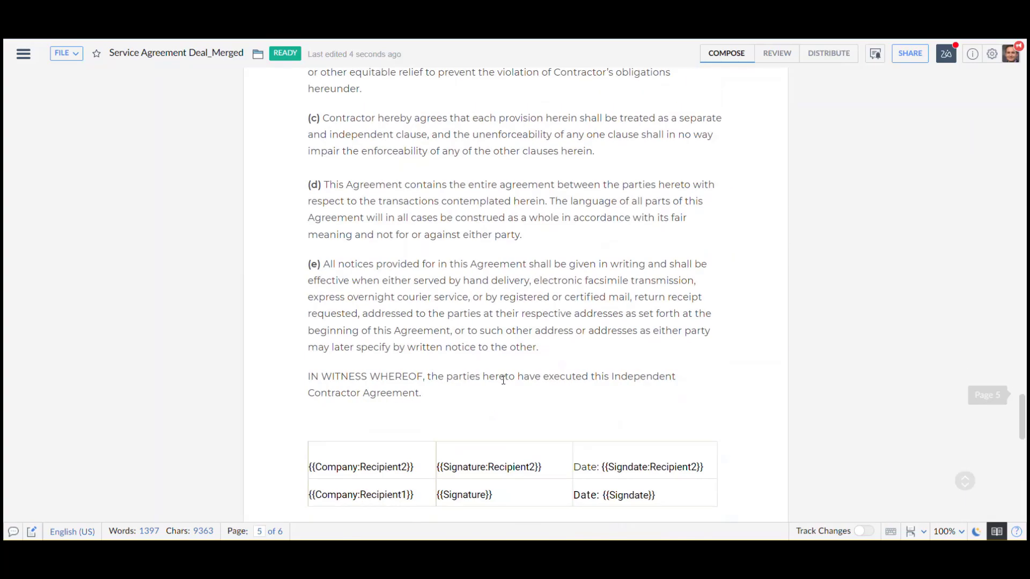
scroll(503, 381, down, 8)
scroll(504, 382, up, 14)
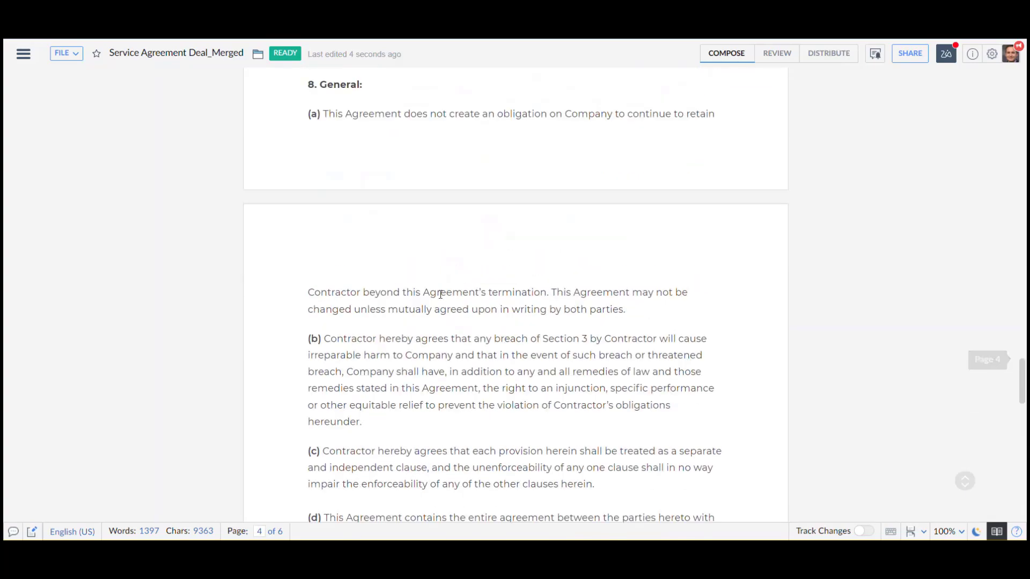
scroll(441, 294, up, 10)
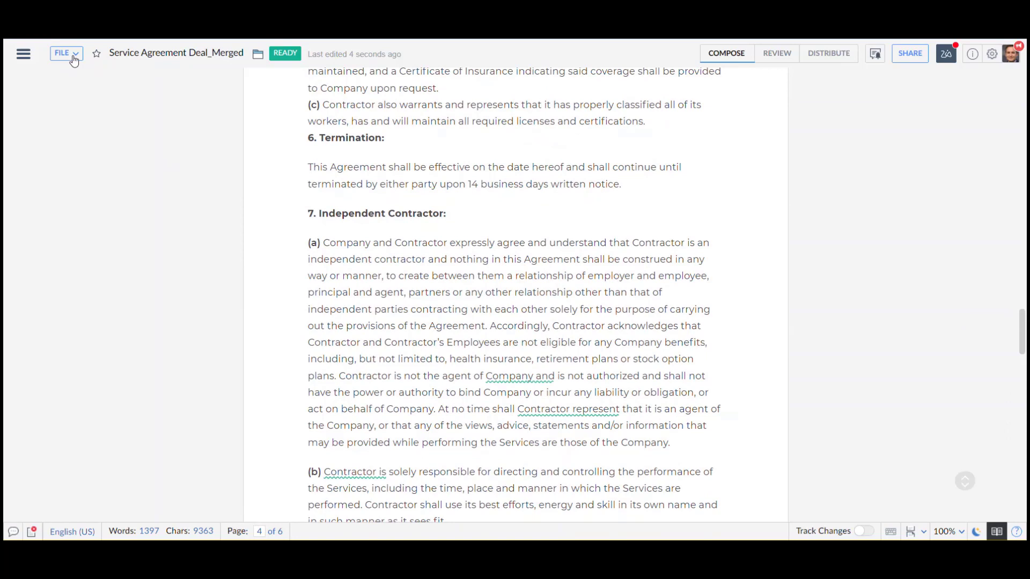
Download the merged service agreement as a PDF
click(74, 59)
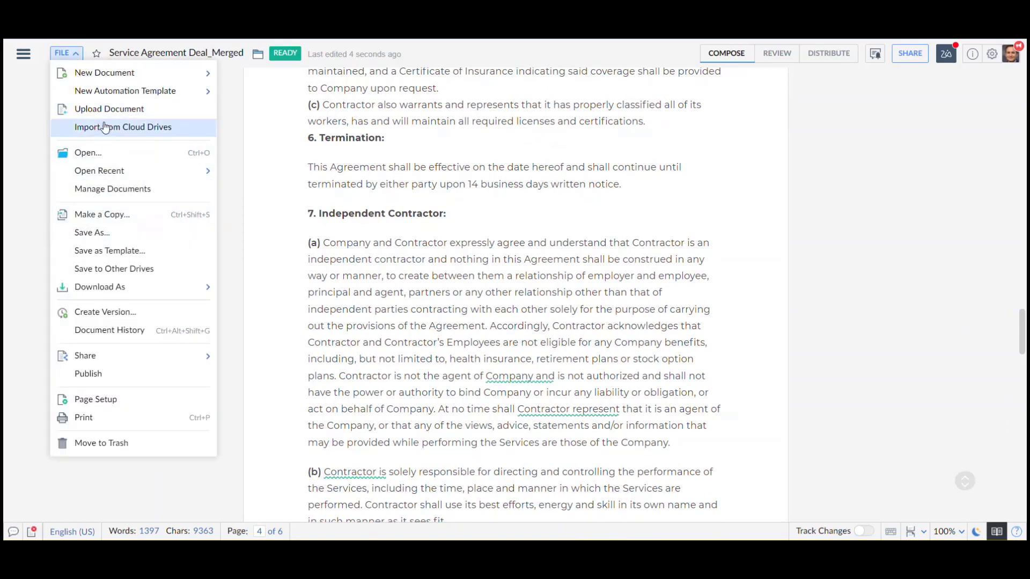
mouse_move(147, 287)
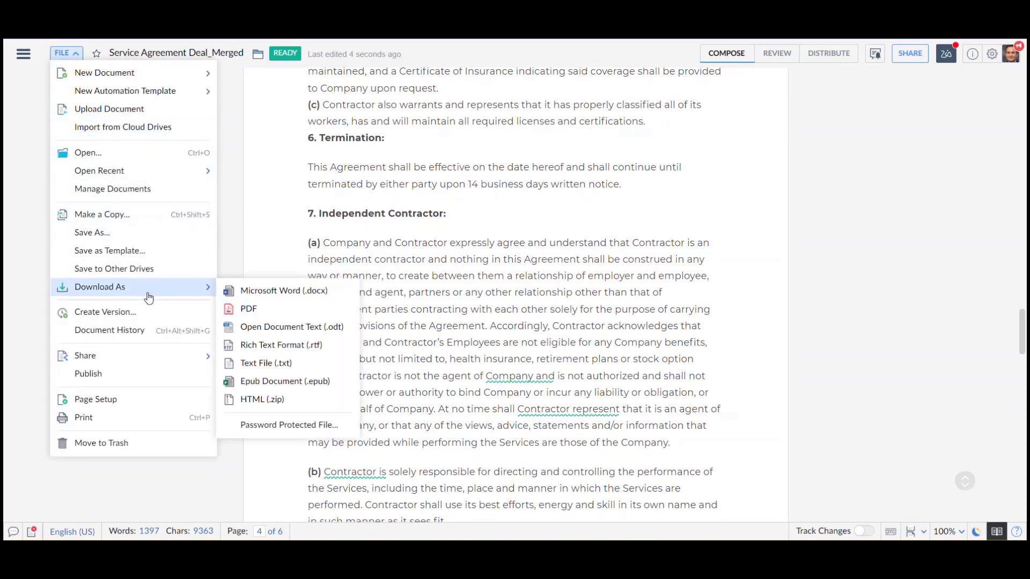
click(254, 307)
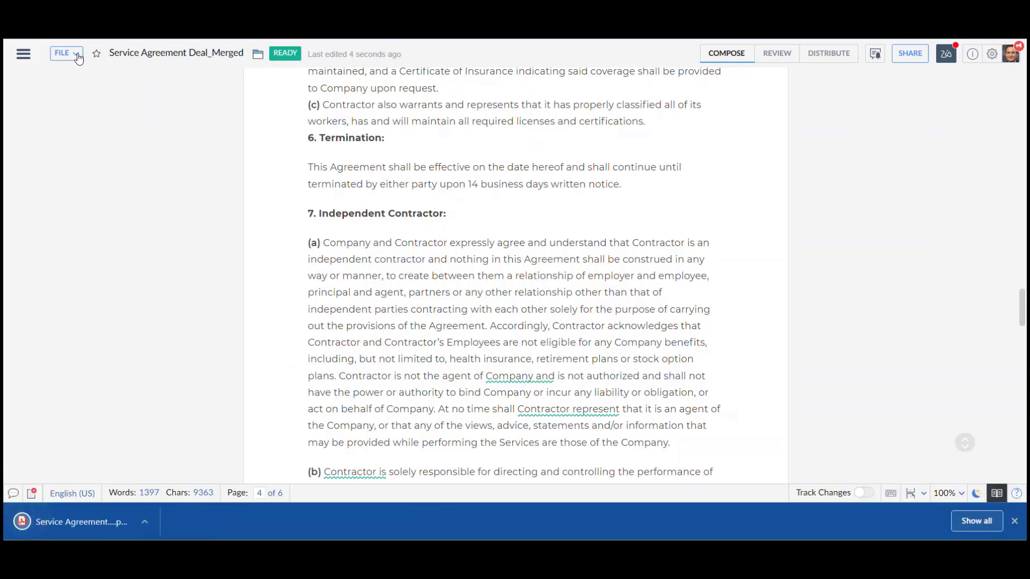
Convert the merged agreement to a Sign template, proceeding despite the loss of its merge fields
click(74, 58)
click(23, 54)
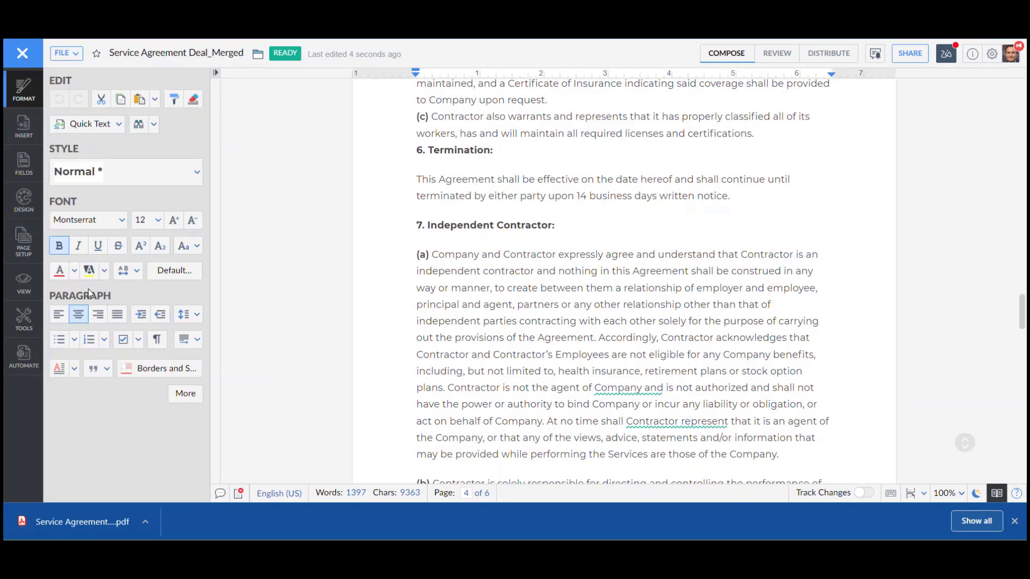
click(24, 356)
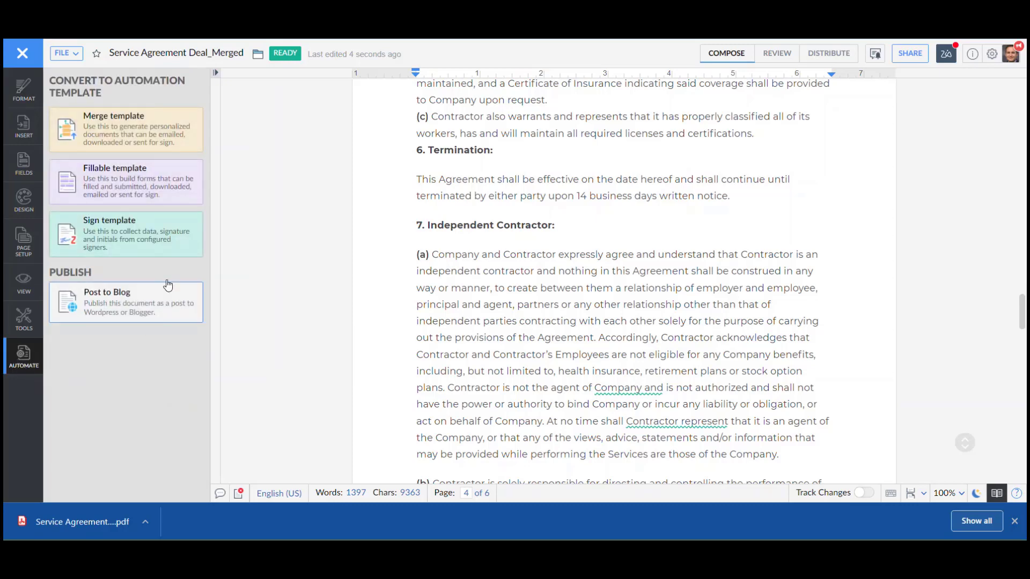
click(127, 238)
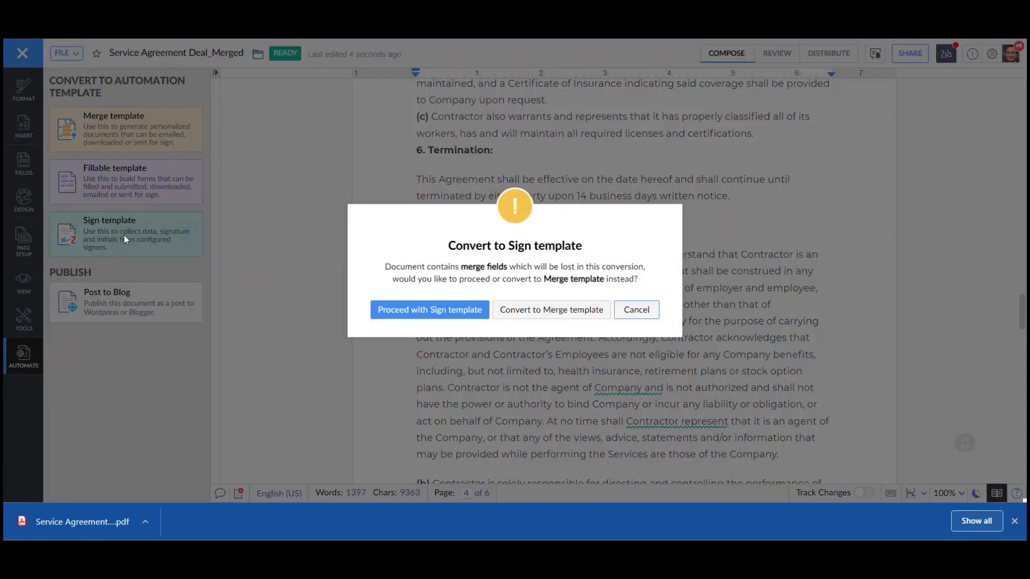
click(447, 313)
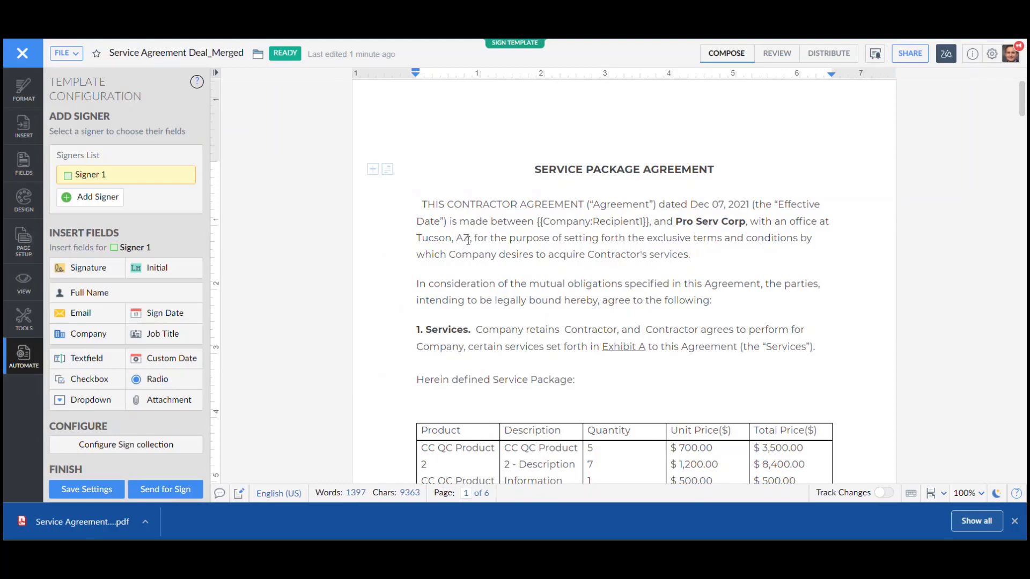
Examine the signer details form for sending the agreement for signature, and cancel without sending
scroll(534, 252, down, 15)
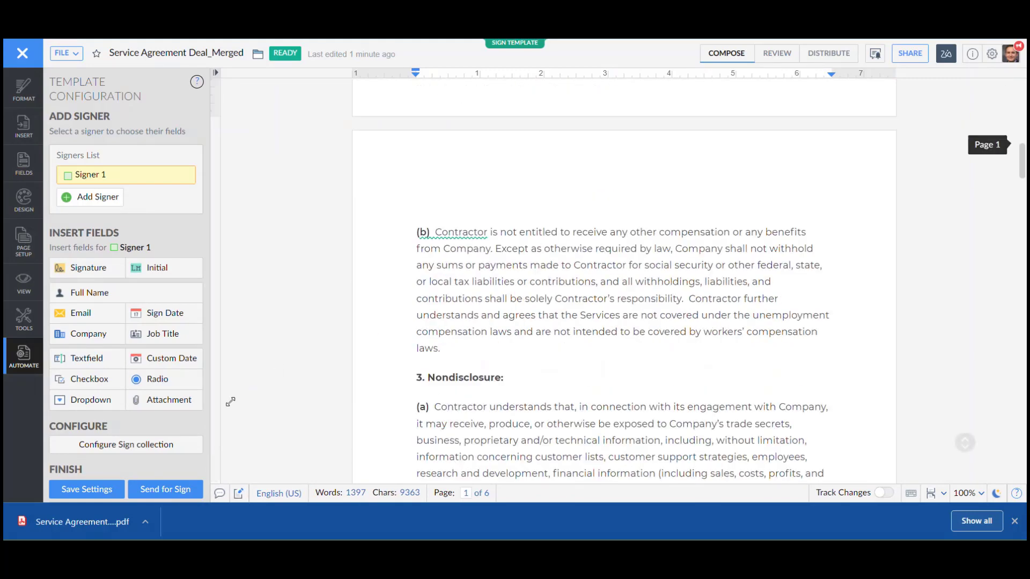
click(170, 489)
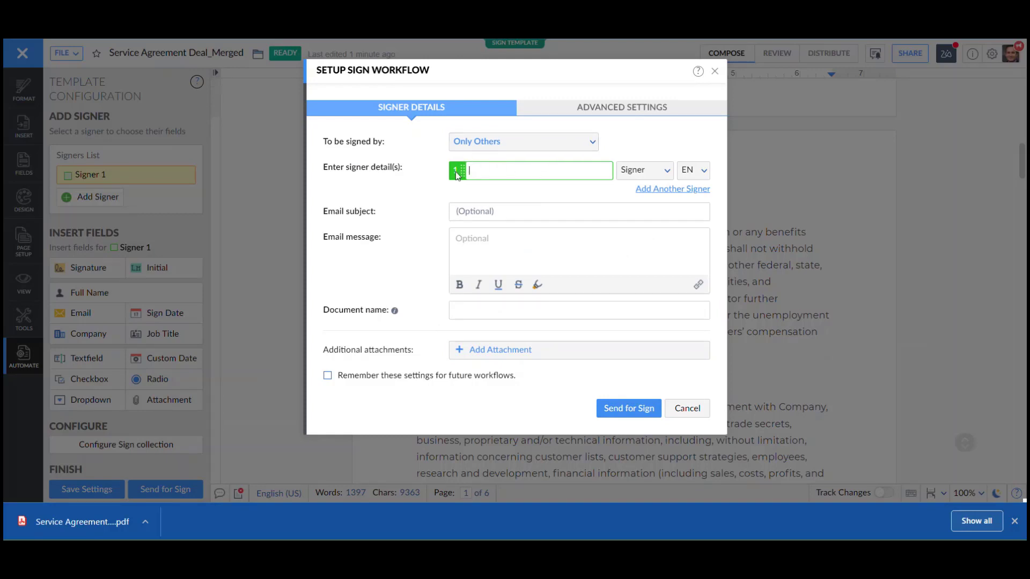
click(688, 409)
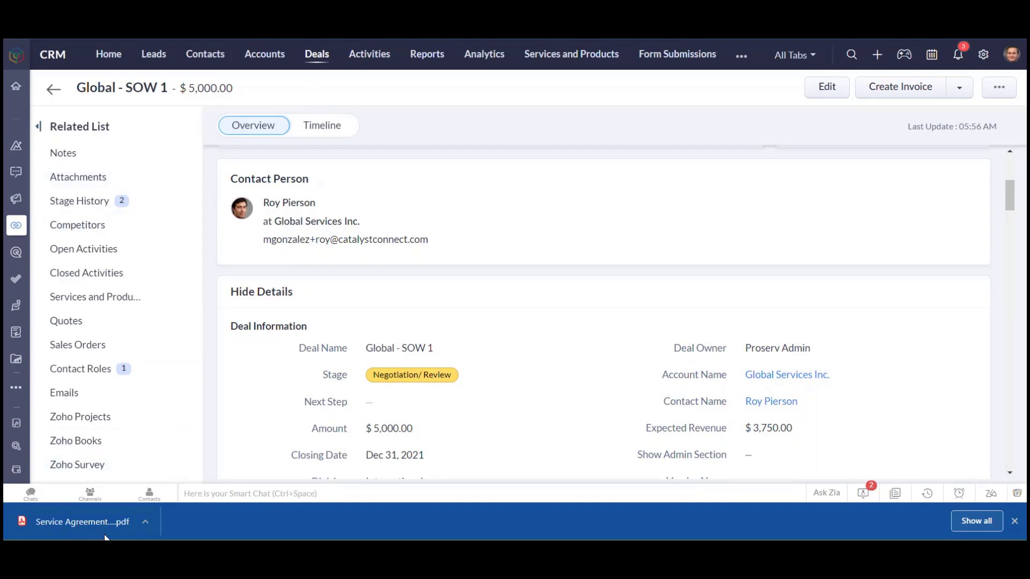
Attach the downloaded service agreement PDF to the Global - SOW 1 deal in the CRM
click(180, 180)
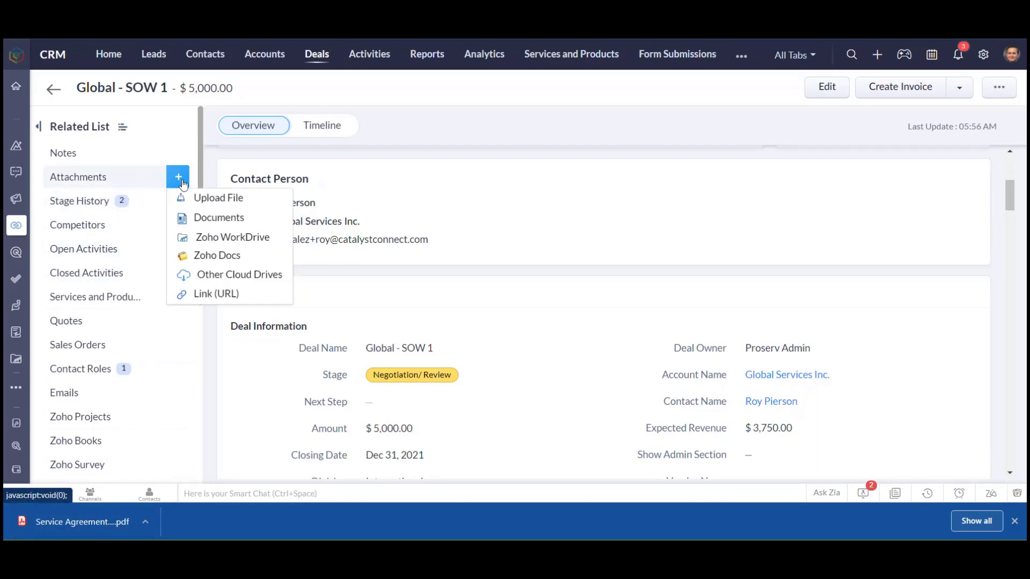
click(209, 198)
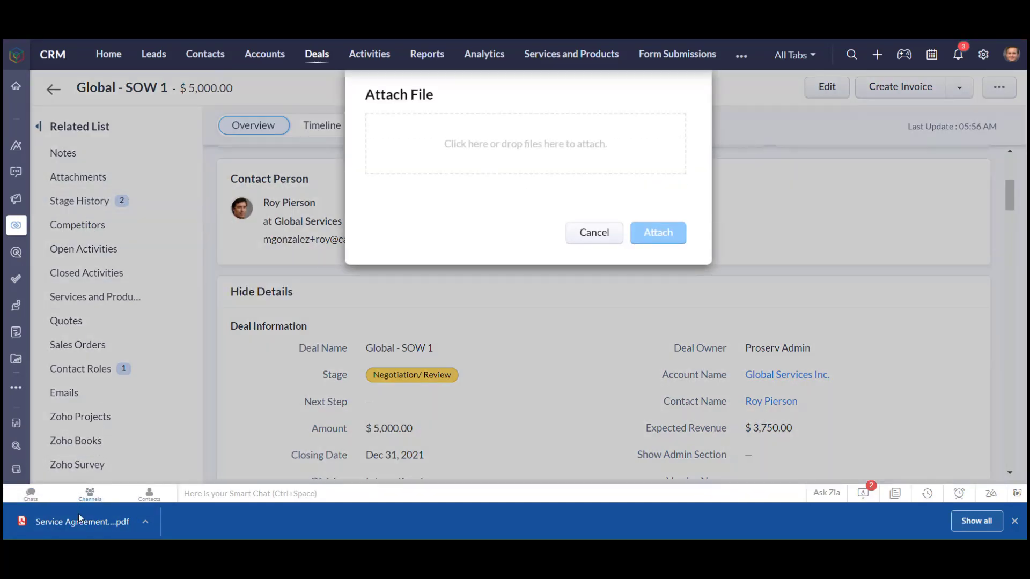
drag(80, 519, 516, 154)
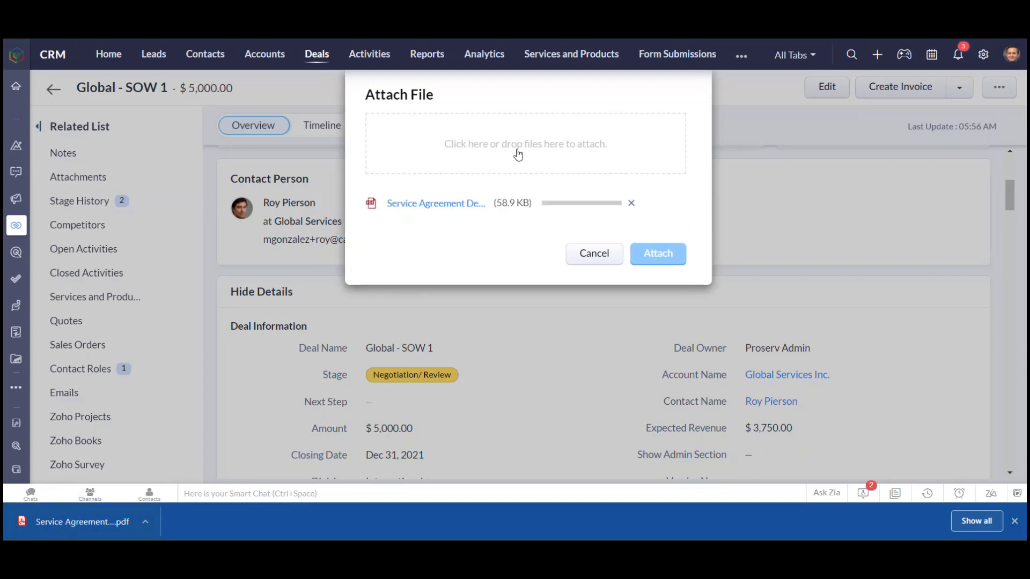
click(675, 258)
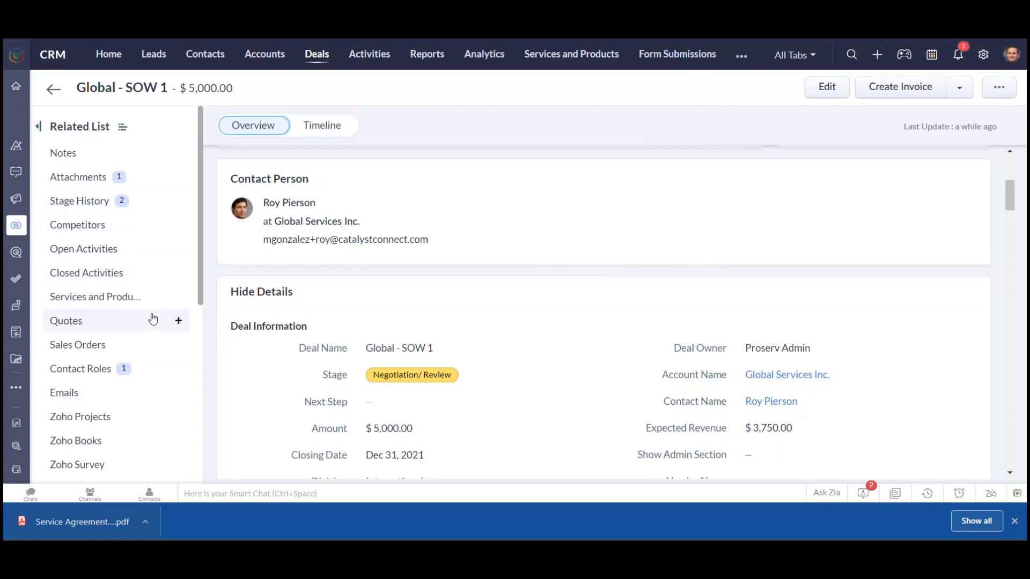
Open the deal's contact and send them an email with the subject Test and the service agreement PDF attached
mouse_move(784, 403)
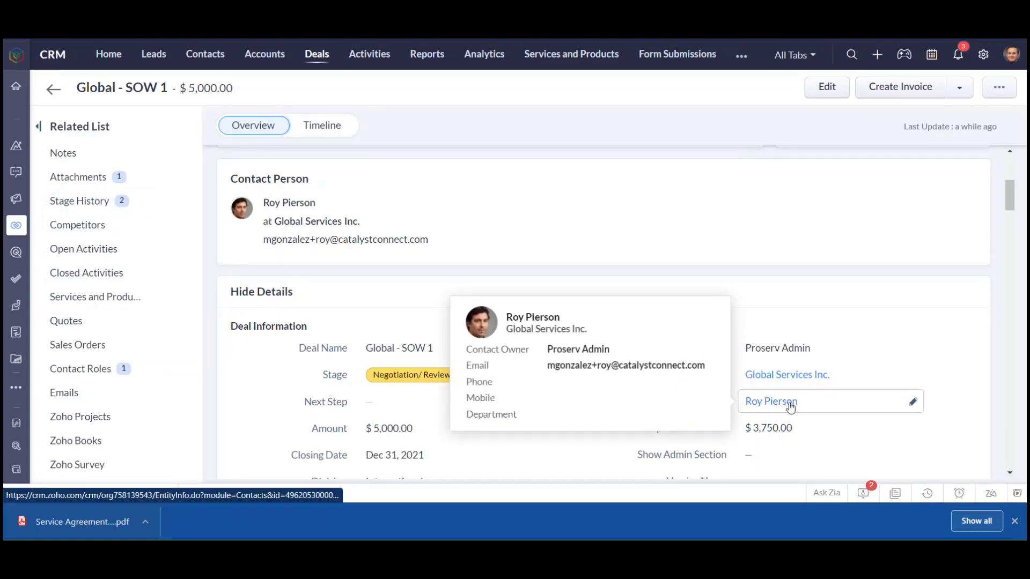
click(786, 409)
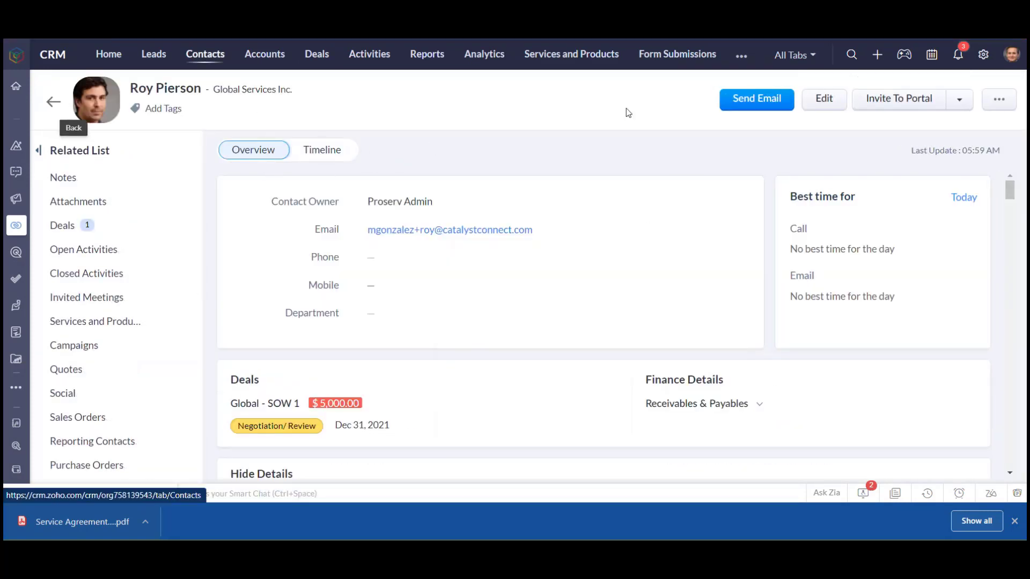
click(764, 104)
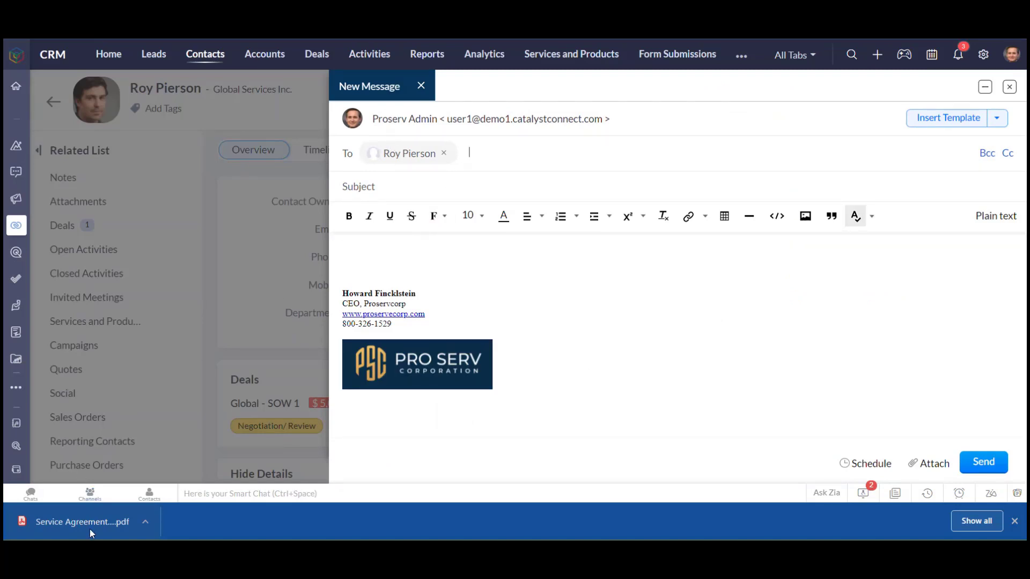
drag(88, 524, 648, 257)
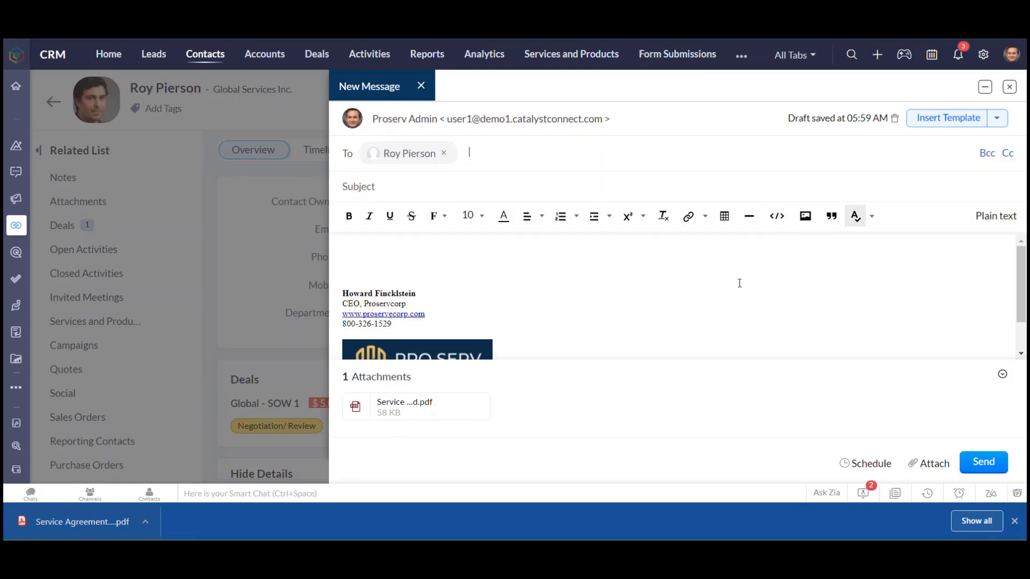
click(416, 187)
text(Test)
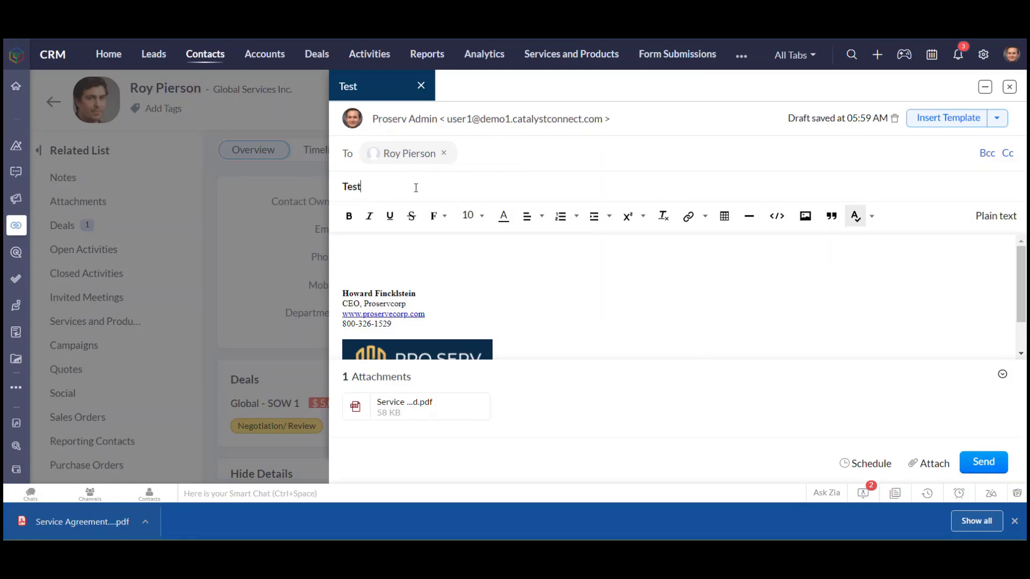
click(990, 464)
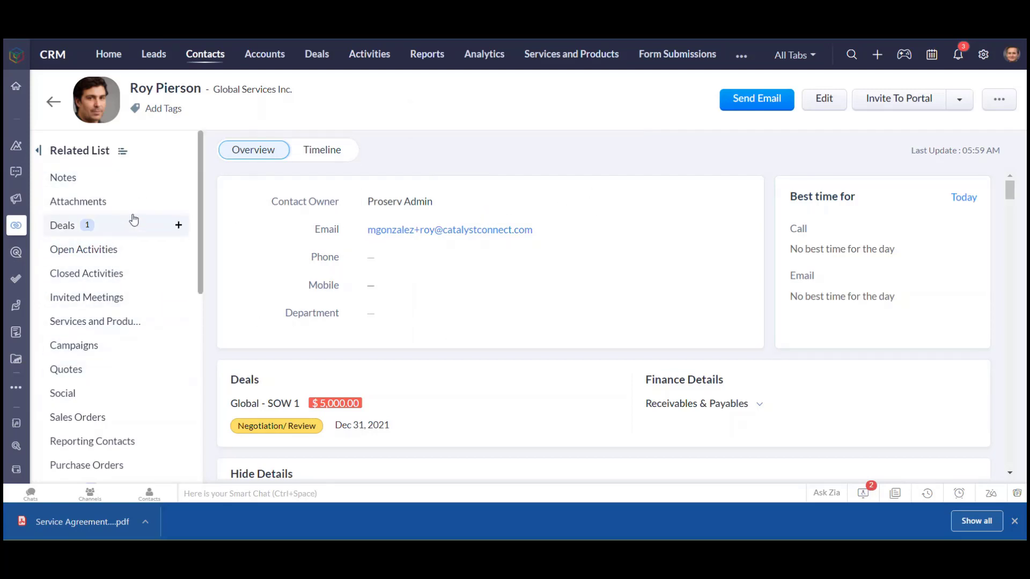
Check the sent email in the contact's Emails list and review the contact's other related records
scroll(161, 253, down, 5)
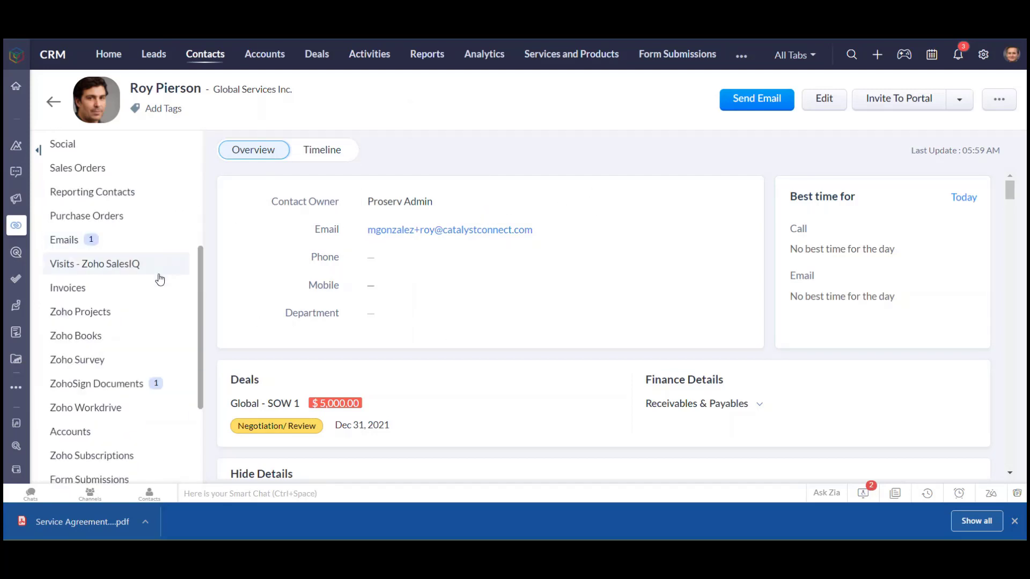
click(63, 248)
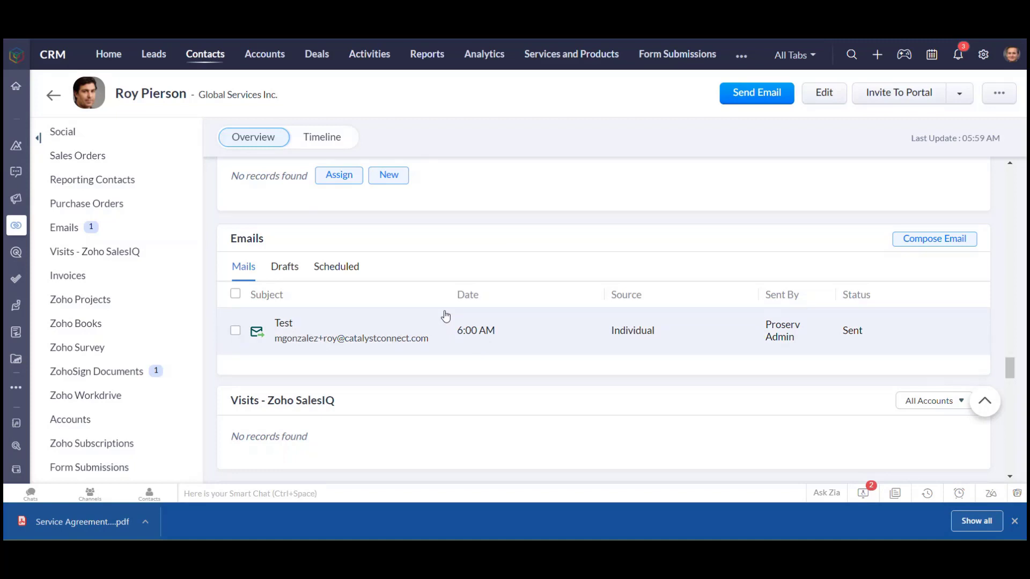
scroll(440, 302, up, 5)
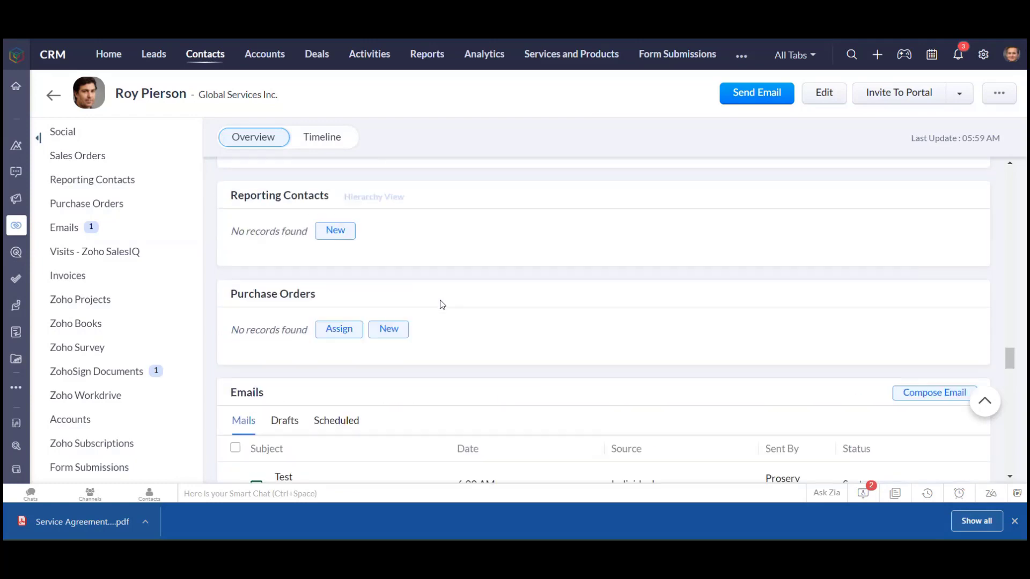
scroll(465, 318, up, 10)
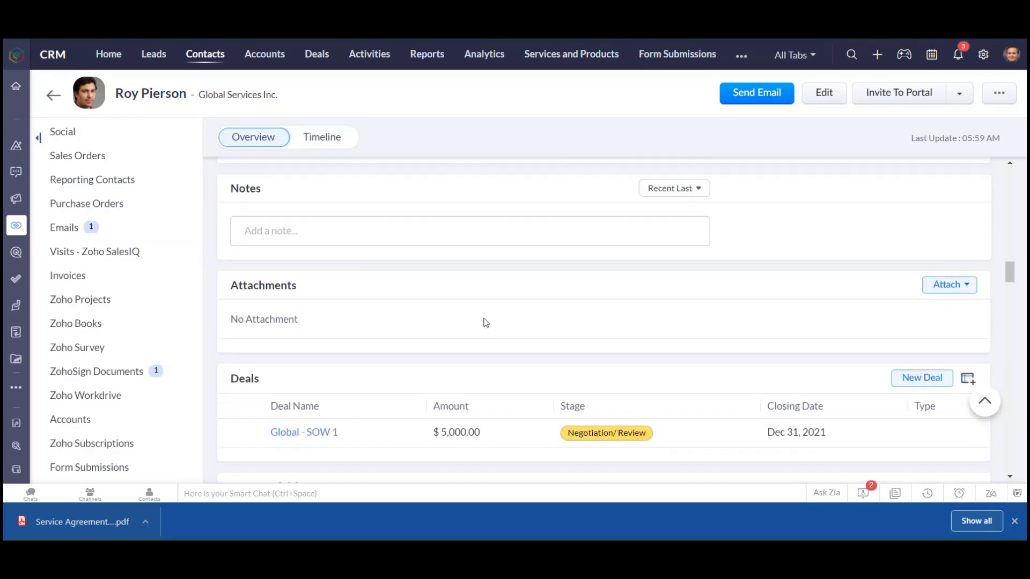
scroll(494, 329, up, 10)
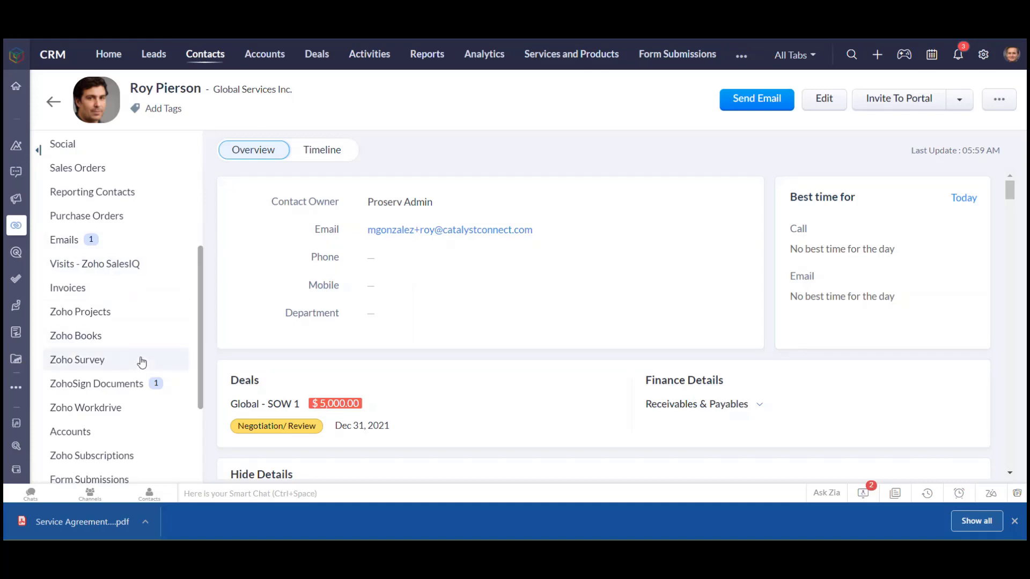
Open the Global - SOW 1 deal from the contact's related deals and move it to the Contract Signed stage
scroll(134, 357, up, 5)
click(103, 227)
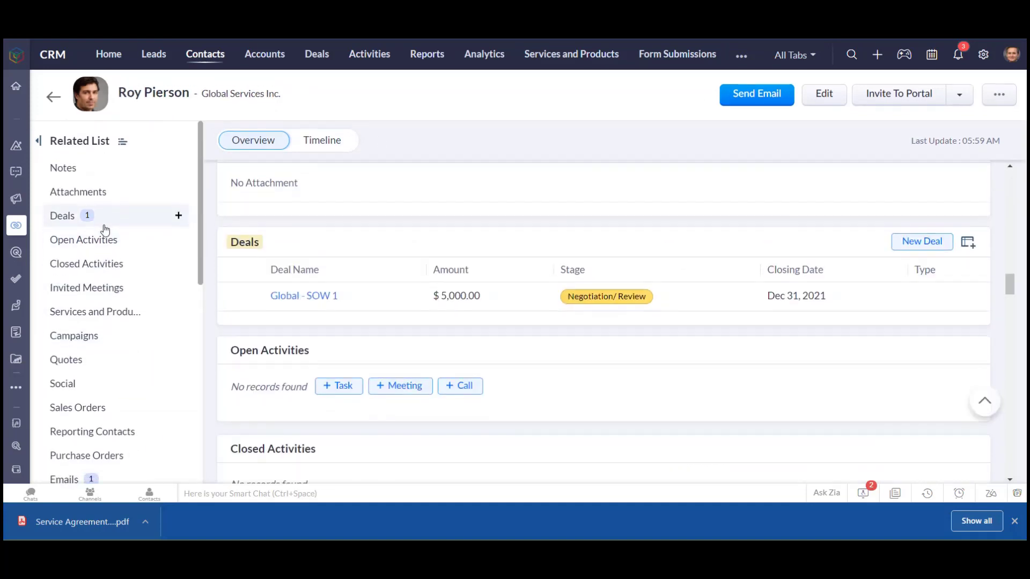
click(310, 293)
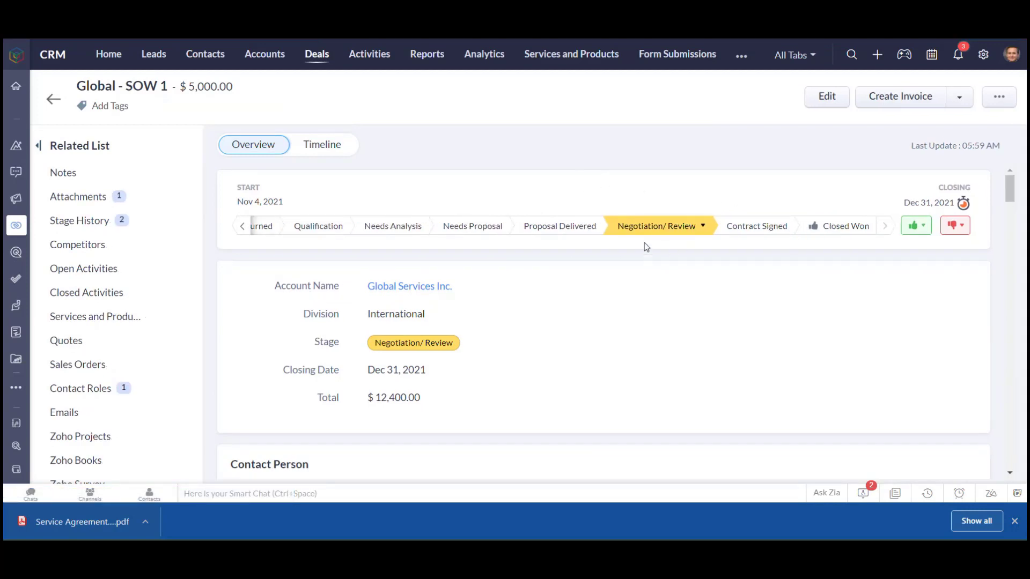
click(766, 231)
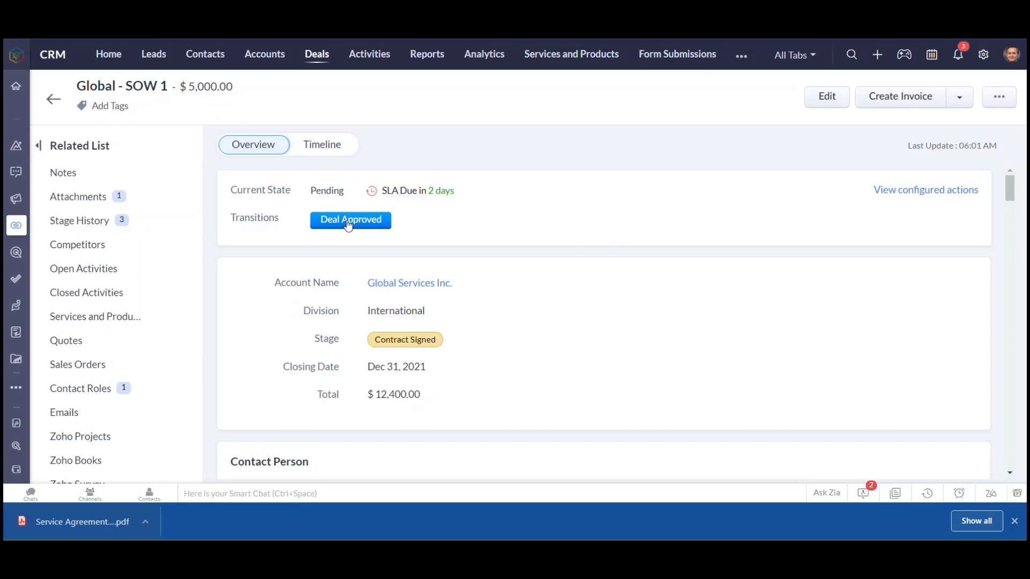
Mark Contract Signed and Deposit Invoice Sent as done in the deal approval checklist and save it
click(365, 224)
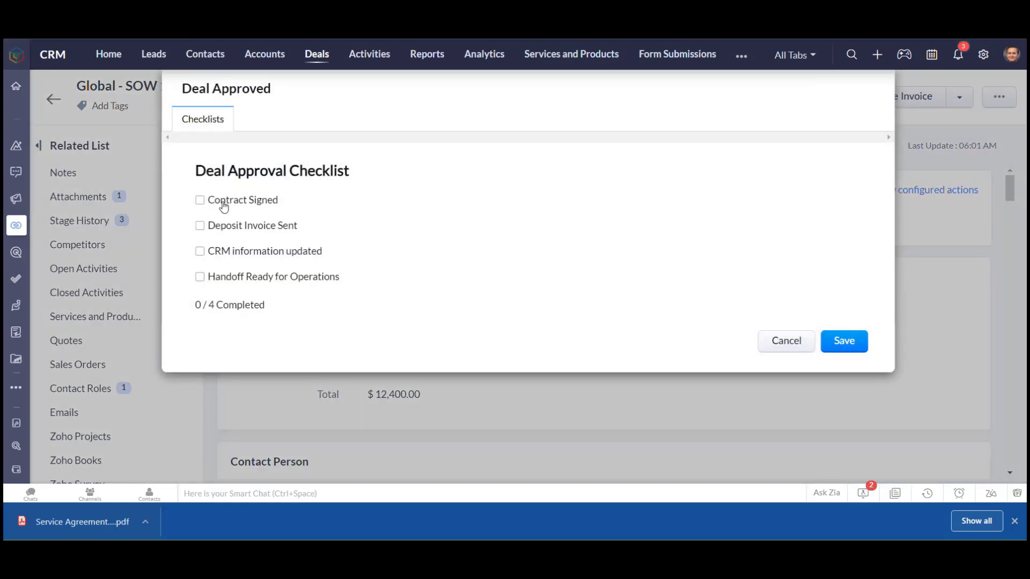
click(200, 201)
click(201, 228)
click(852, 352)
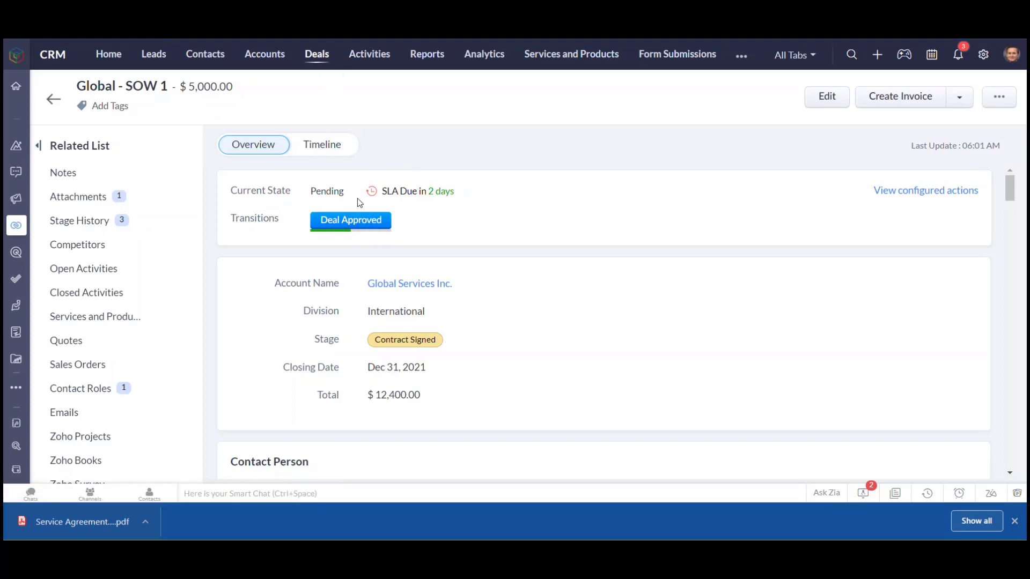
Review the deal's details, then complete the approval checklist with CRM information updated and Handoff Ready for Operations, and save it
scroll(409, 333, down, 6)
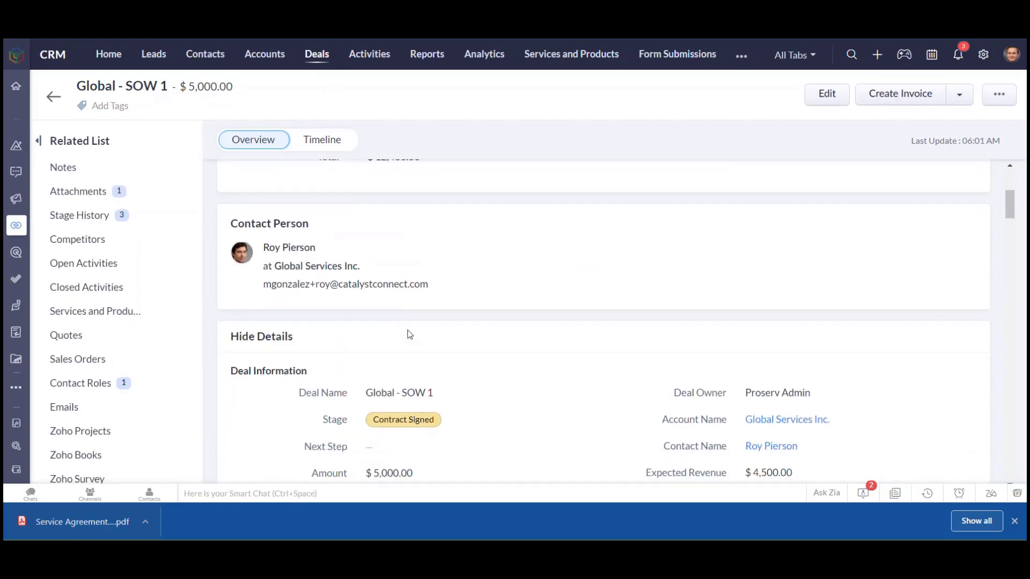
scroll(397, 352, down, 5)
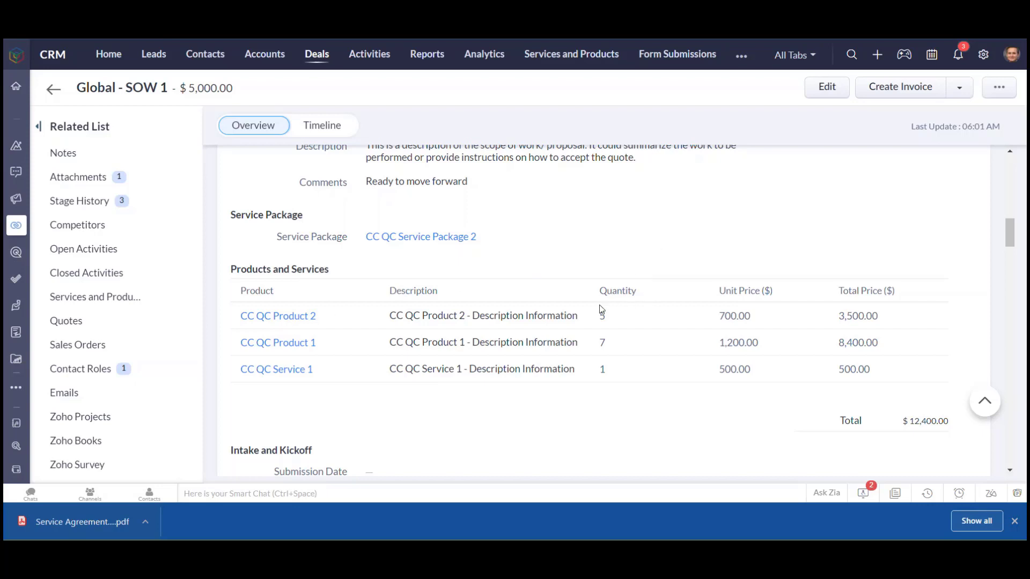
scroll(515, 271, up, 10)
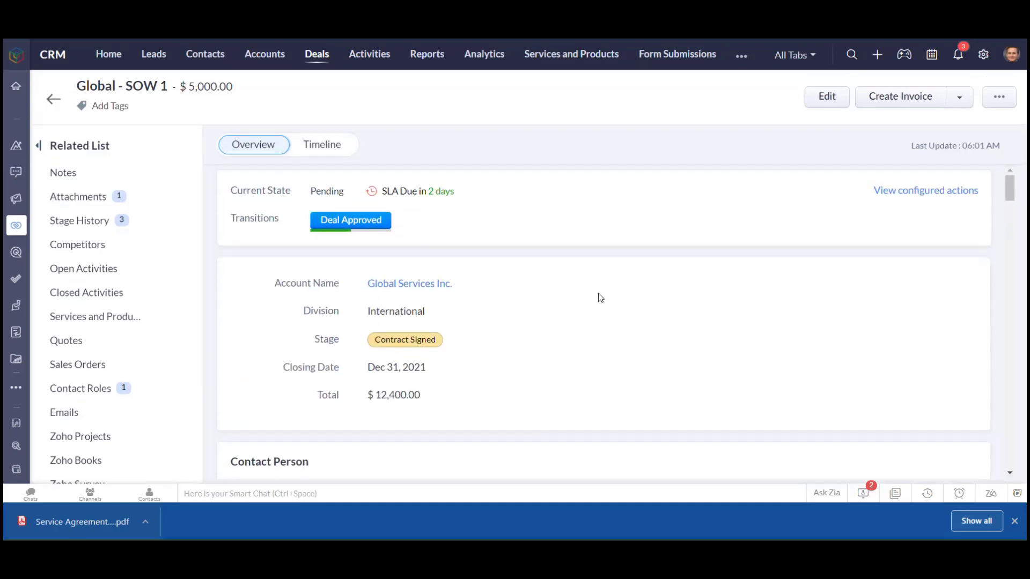
click(370, 224)
click(351, 222)
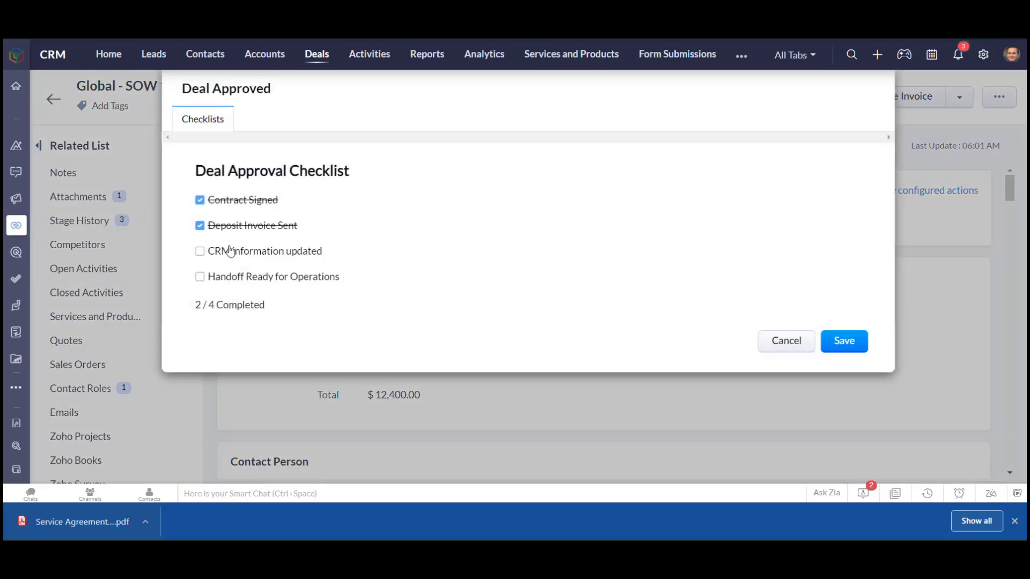
click(199, 251)
click(200, 277)
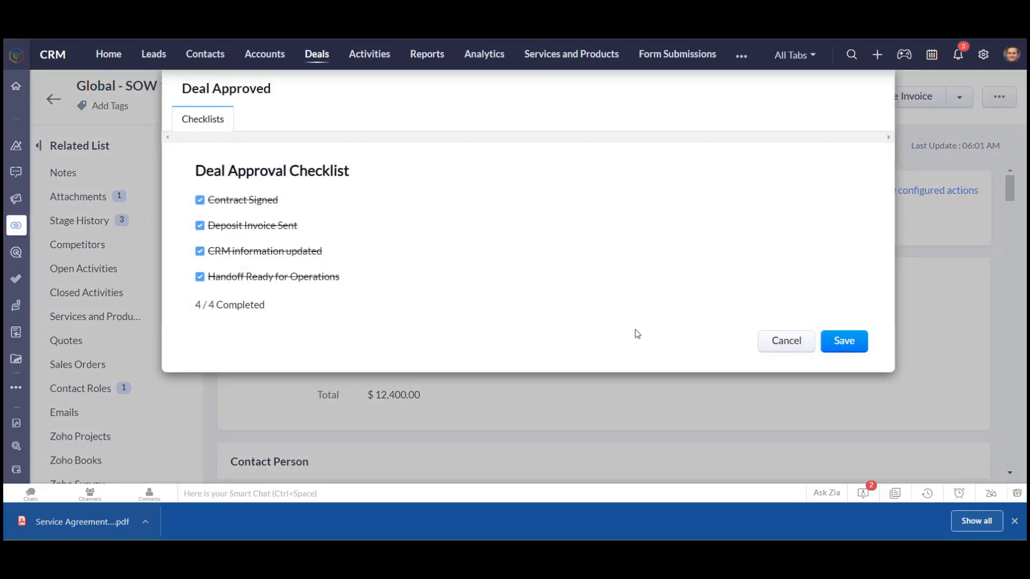
click(845, 341)
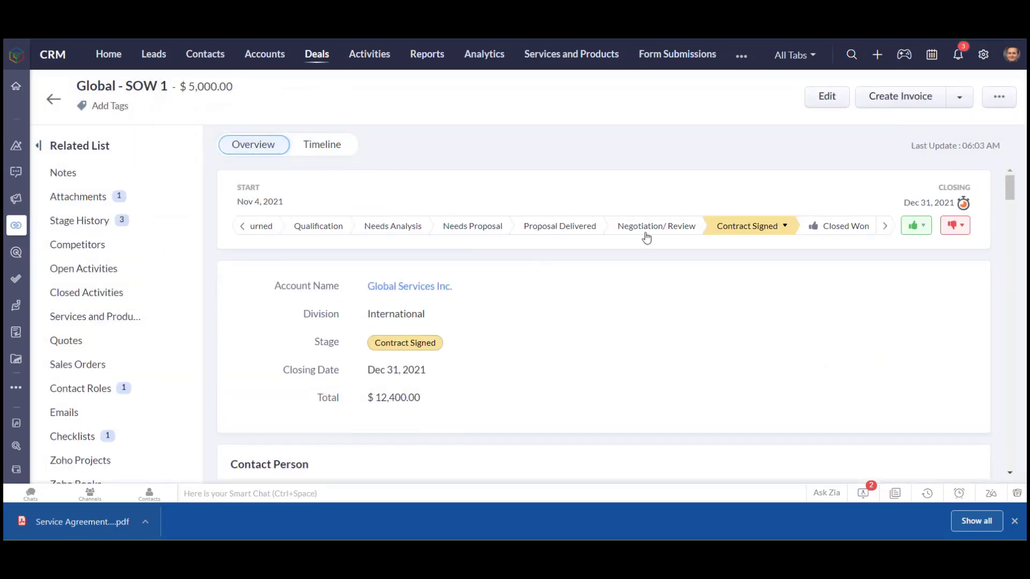
Move the deal to the Closed Won stage and save the verified details
click(841, 228)
click(693, 255)
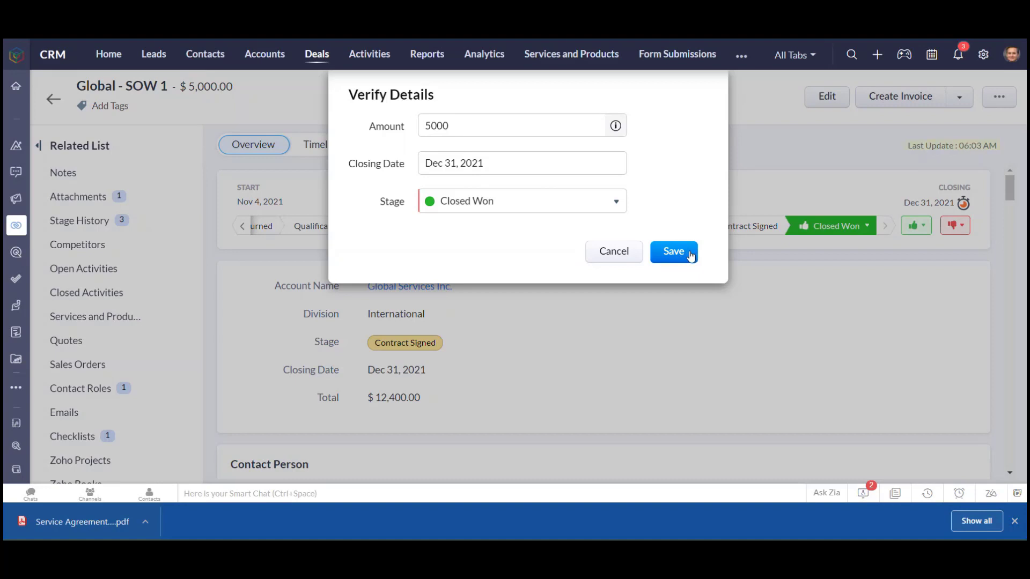